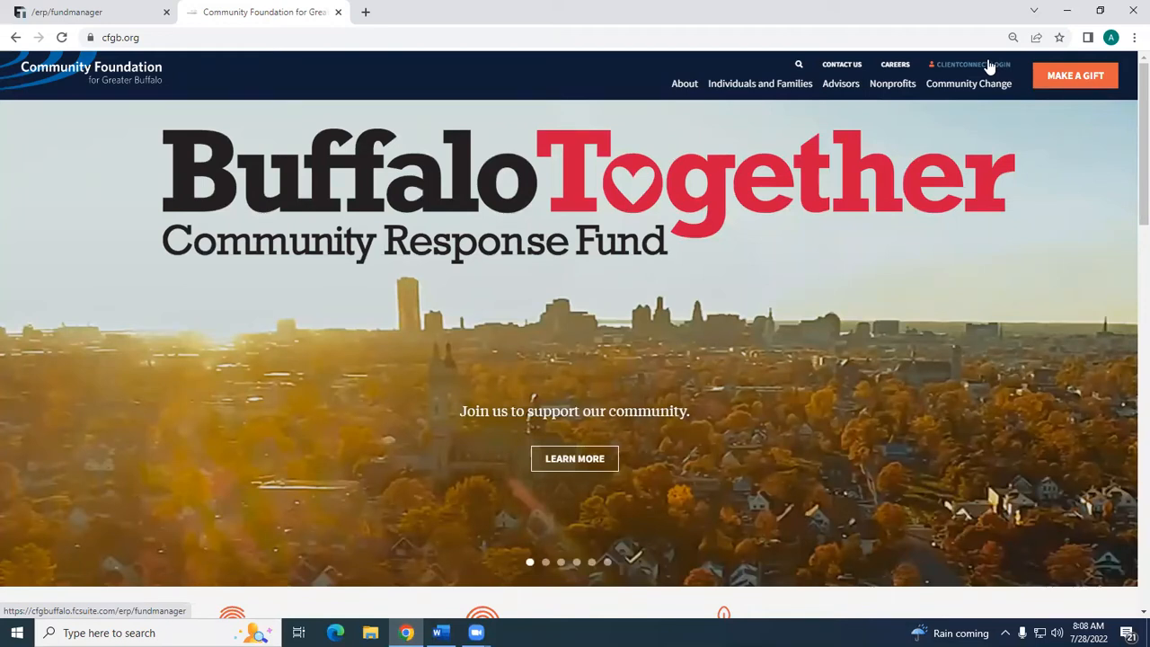
- Complete the ClientConnect access setup with the new account password, decline saving it in the browser, and continue to the fund
click(44, 8)
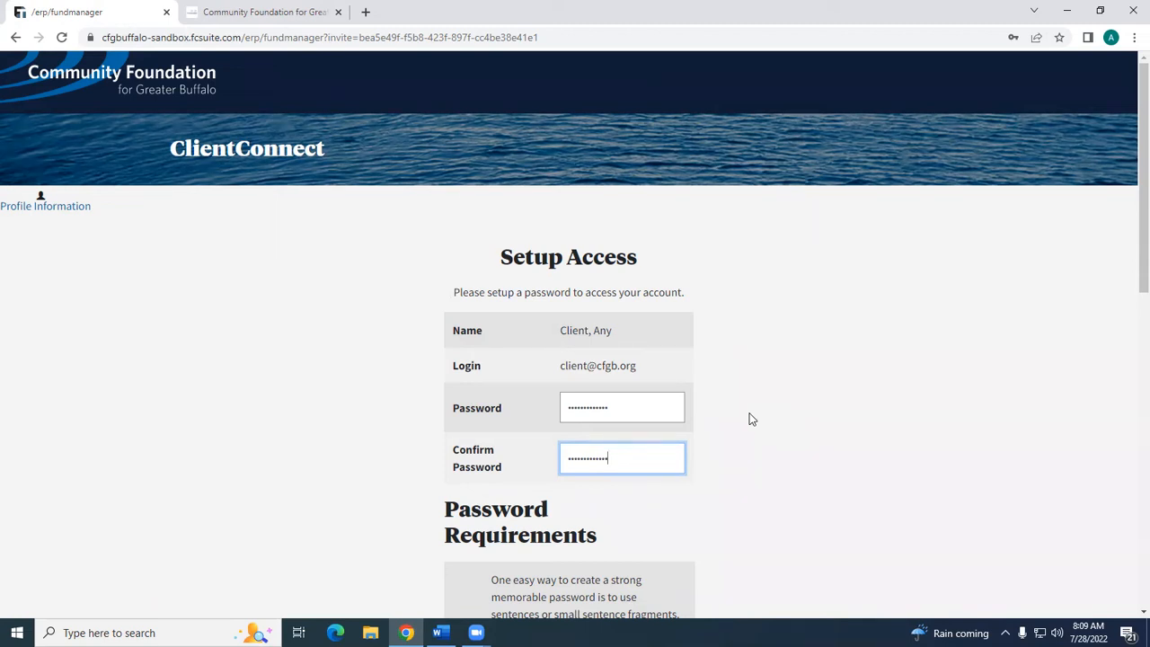
scroll(752, 419, down, 9)
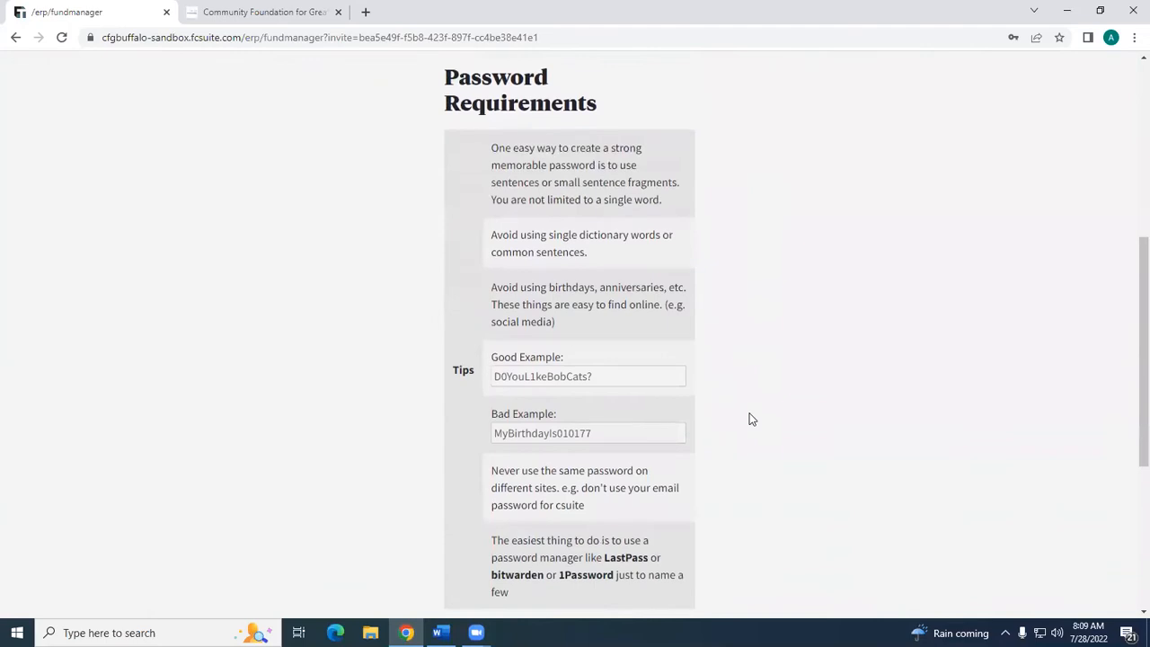
click(566, 293)
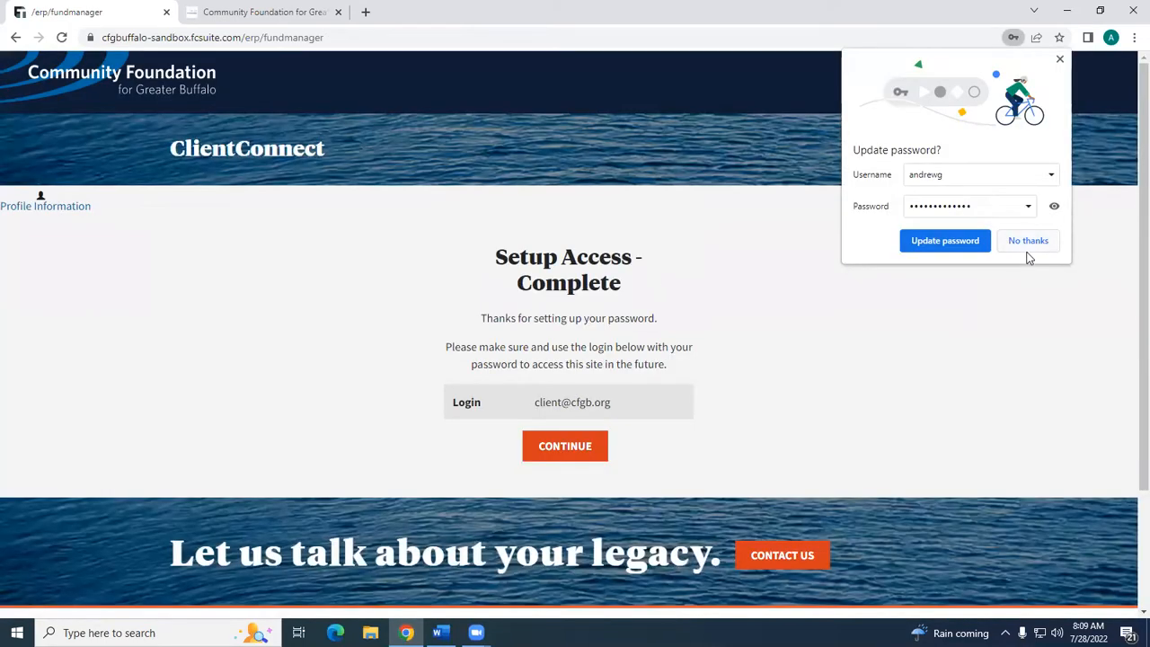
click(1026, 249)
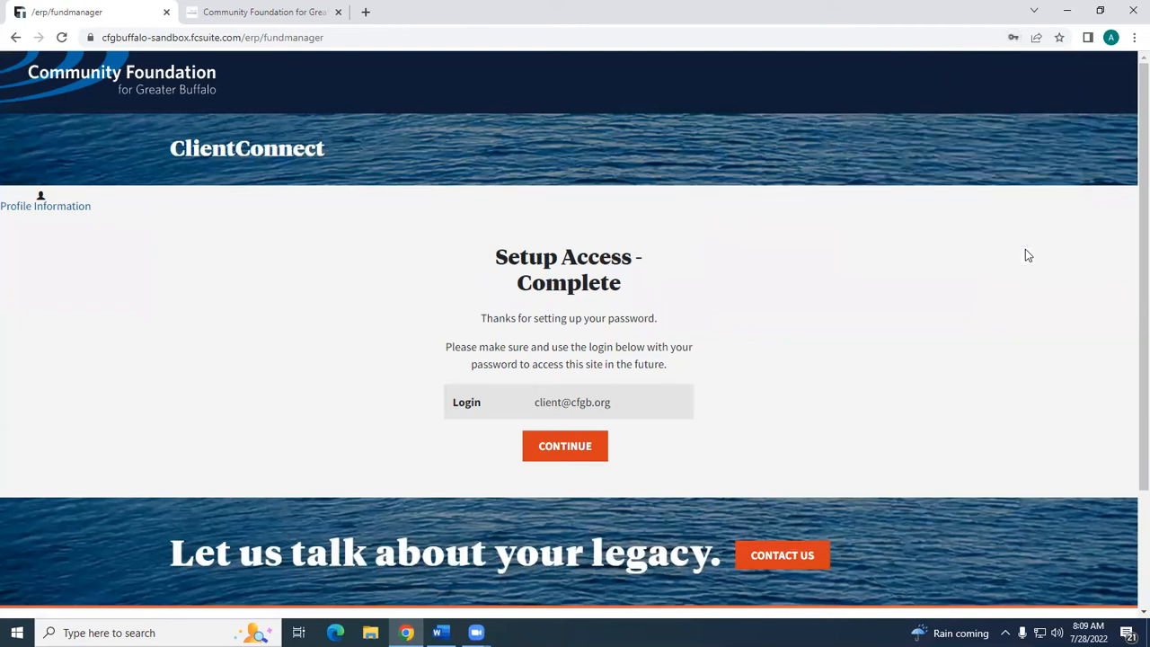
click(583, 452)
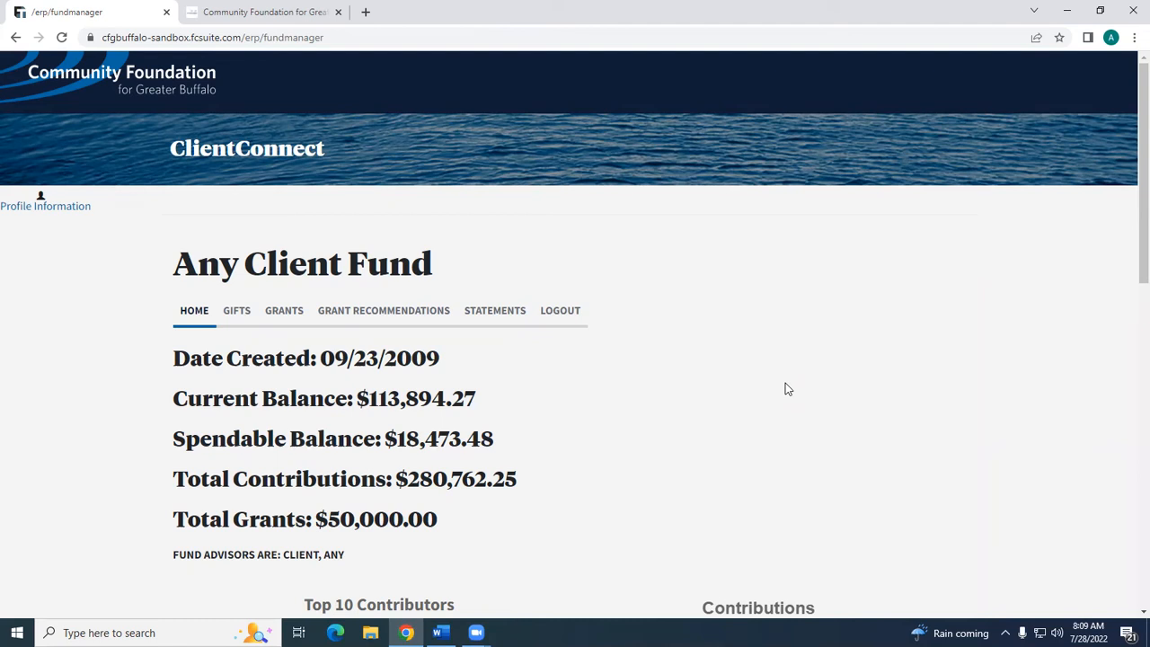
- Review the balances and charts on the fund's home page, and view the profile information before returning
scroll(786, 389, down, 2)
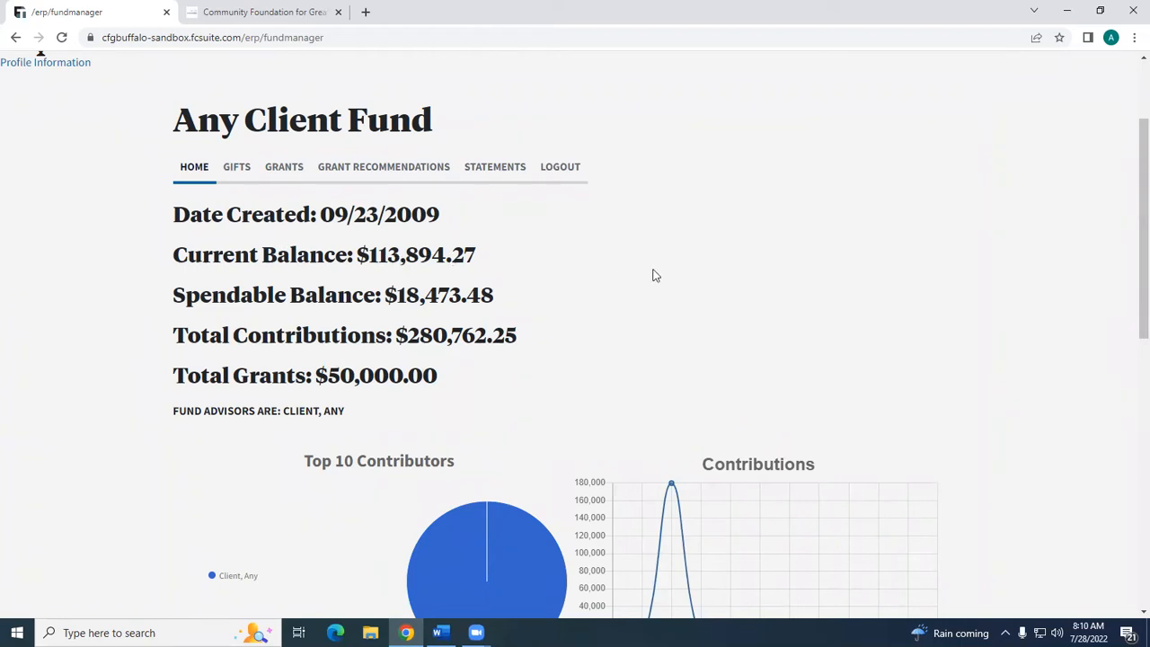
scroll(790, 305, down, 4)
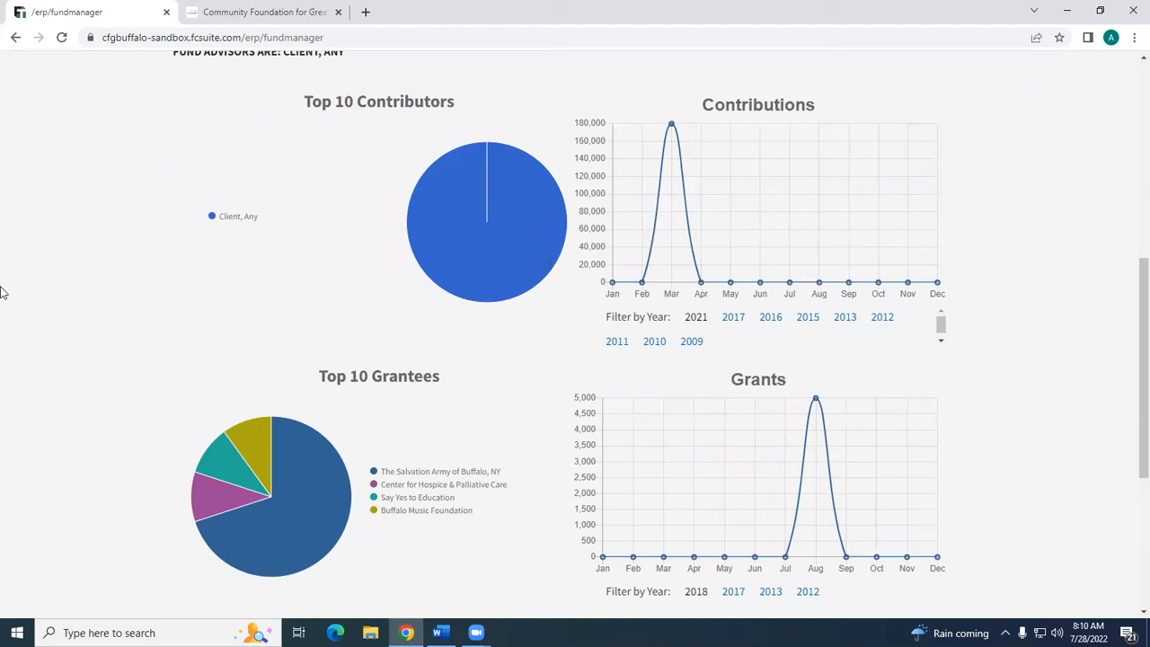
scroll(4, 288, up, 5)
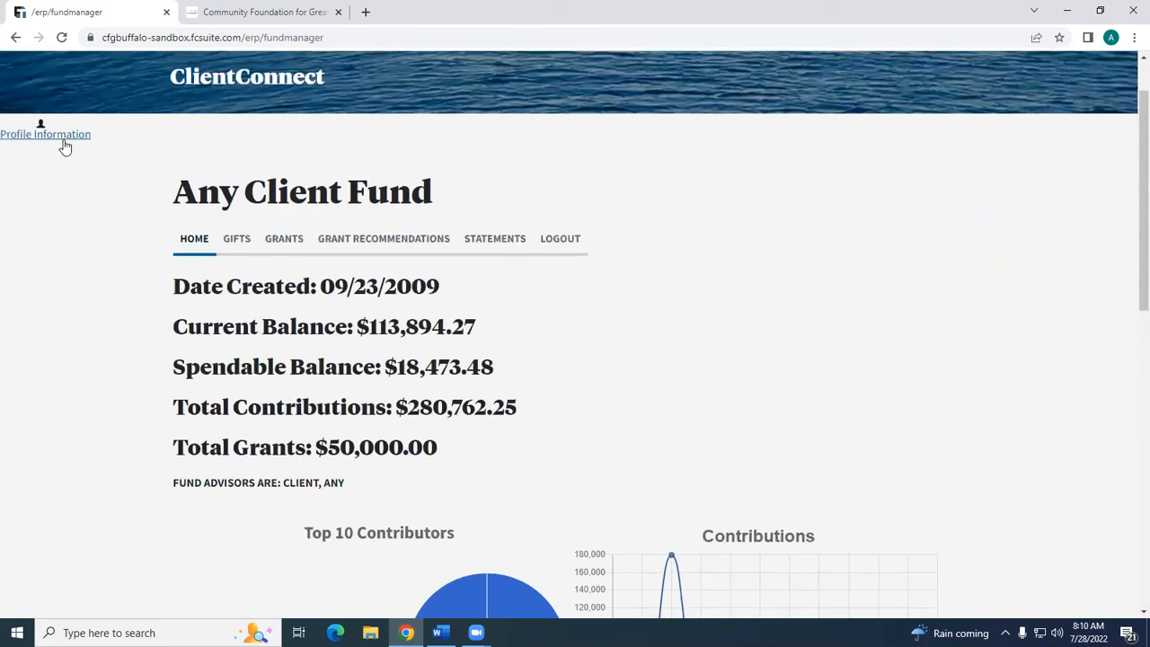
click(65, 142)
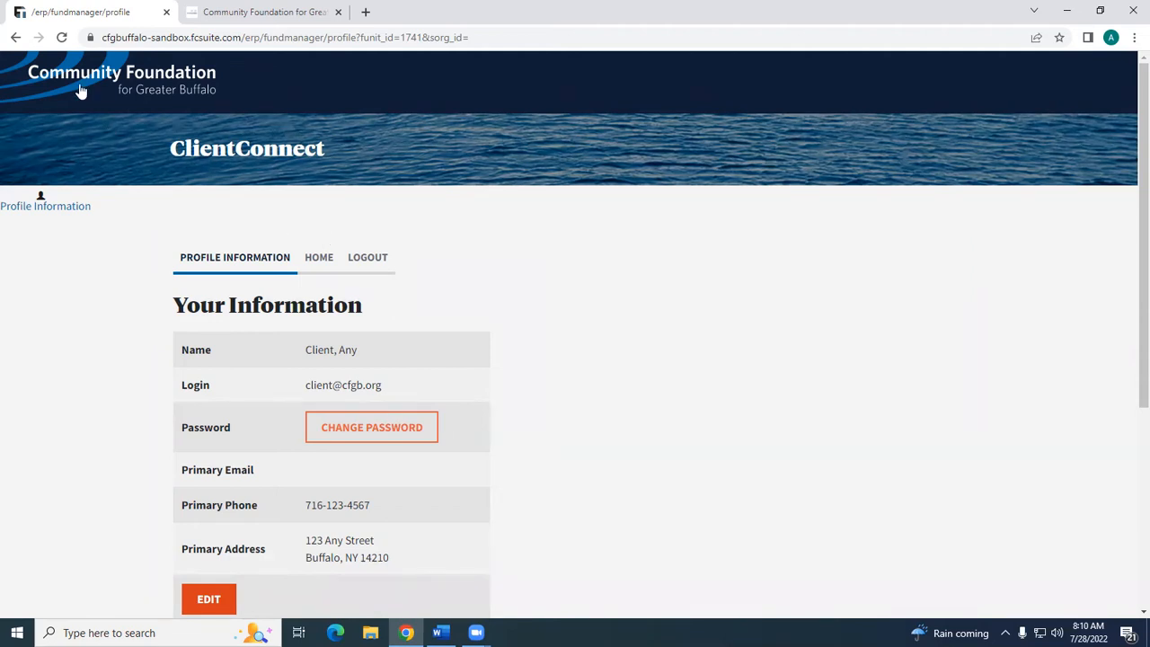
click(14, 39)
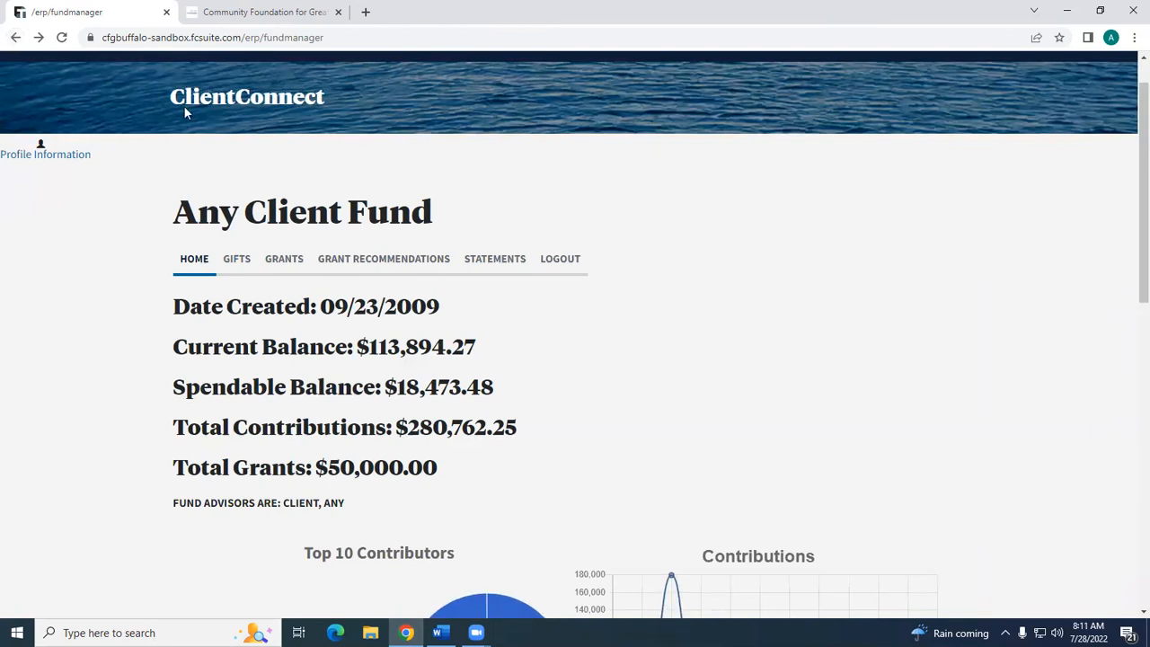
- View the fund's list of gifts and its grantee summary with the past grants
click(236, 260)
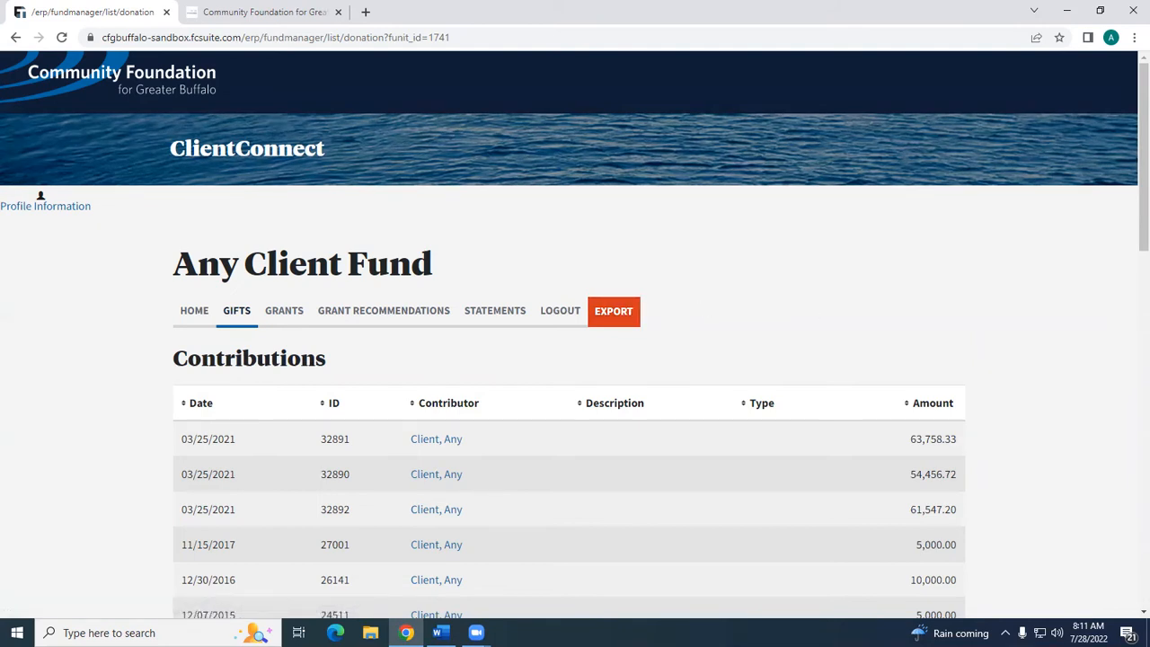
click(283, 325)
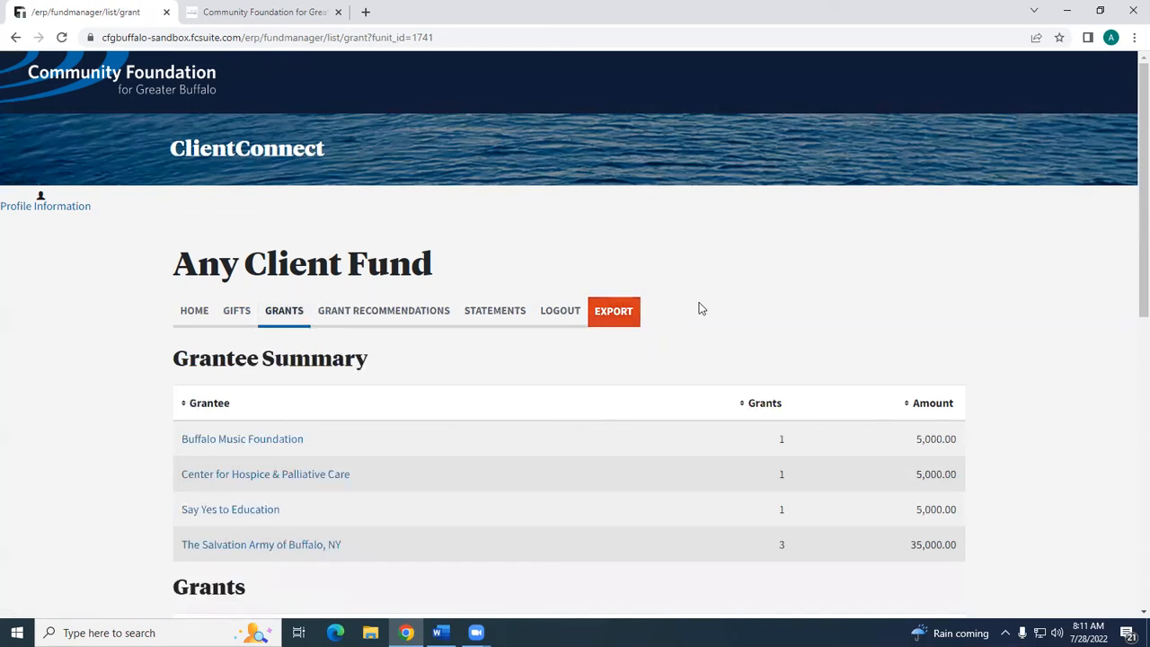
scroll(833, 308, down, 2)
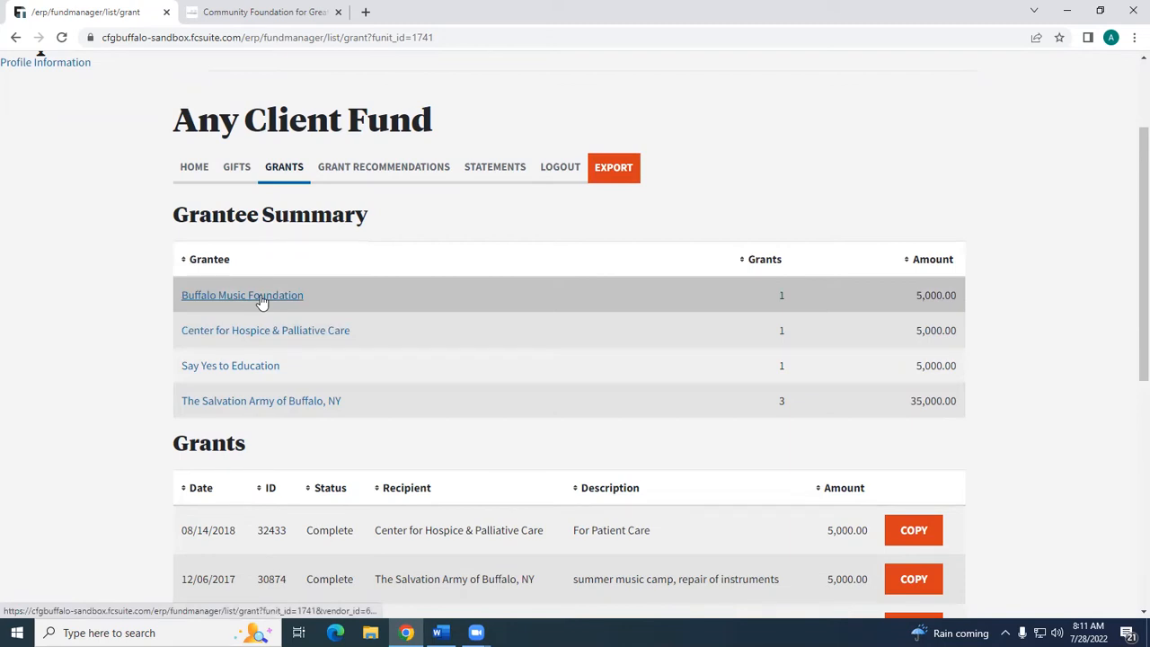
scroll(266, 301, down, 2)
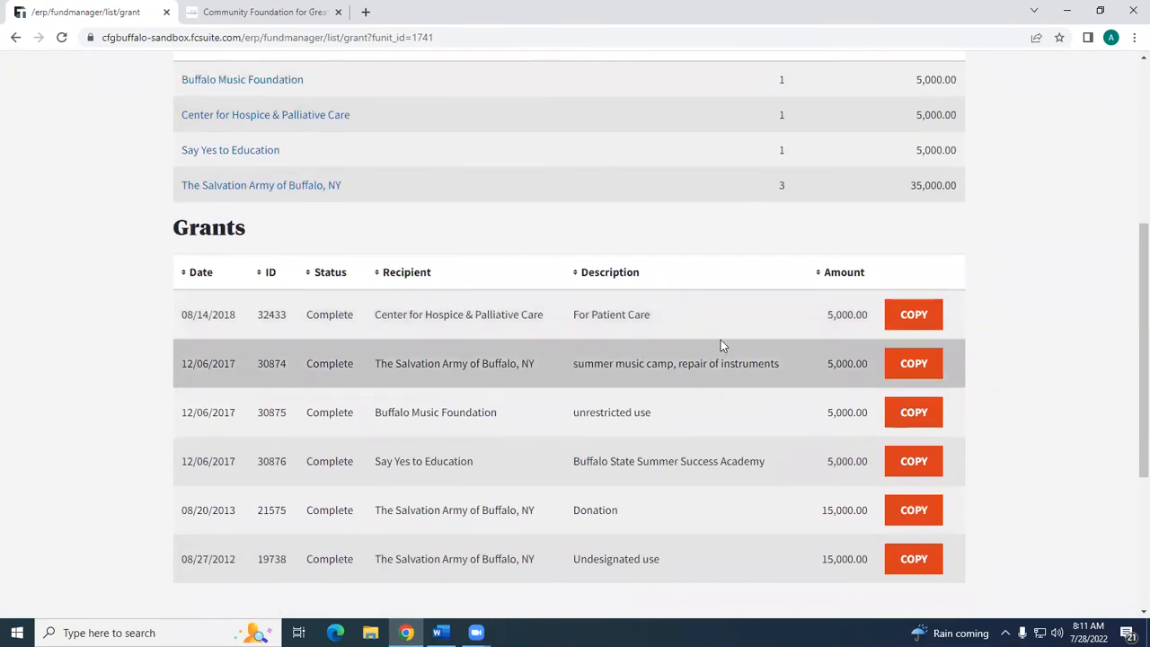
- Copy the 08/14/2018 Center for Hospice & Palliative Care grant into a new request, review the form, and return to the grants list
click(924, 319)
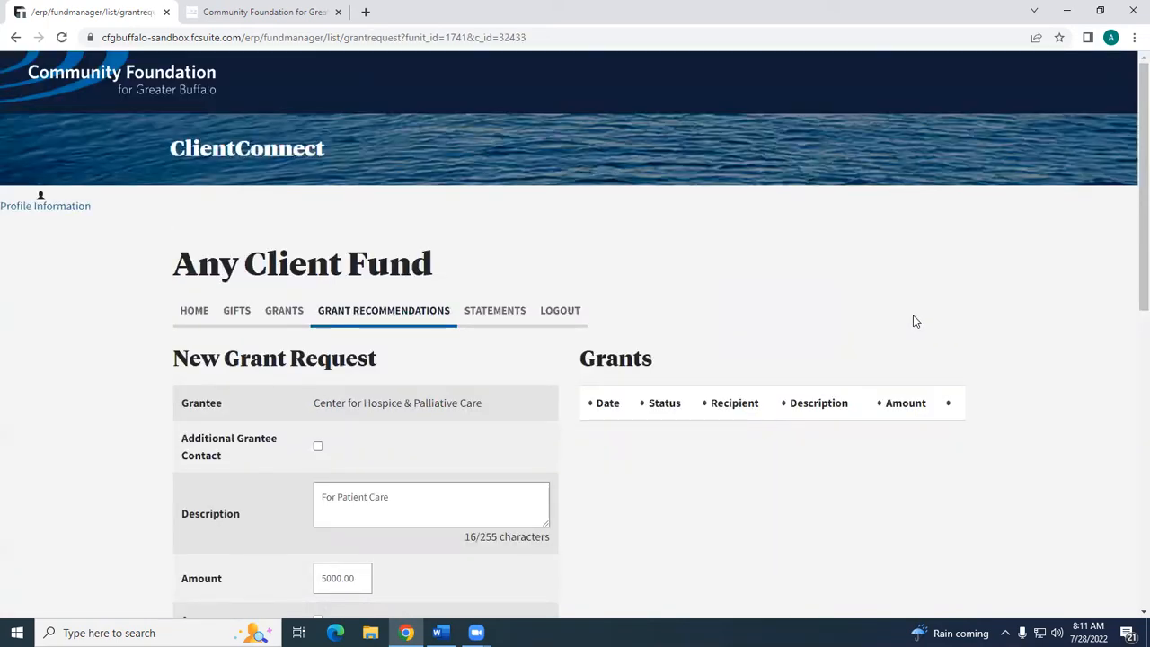
scroll(915, 321, down, 1)
scroll(915, 321, down, 2)
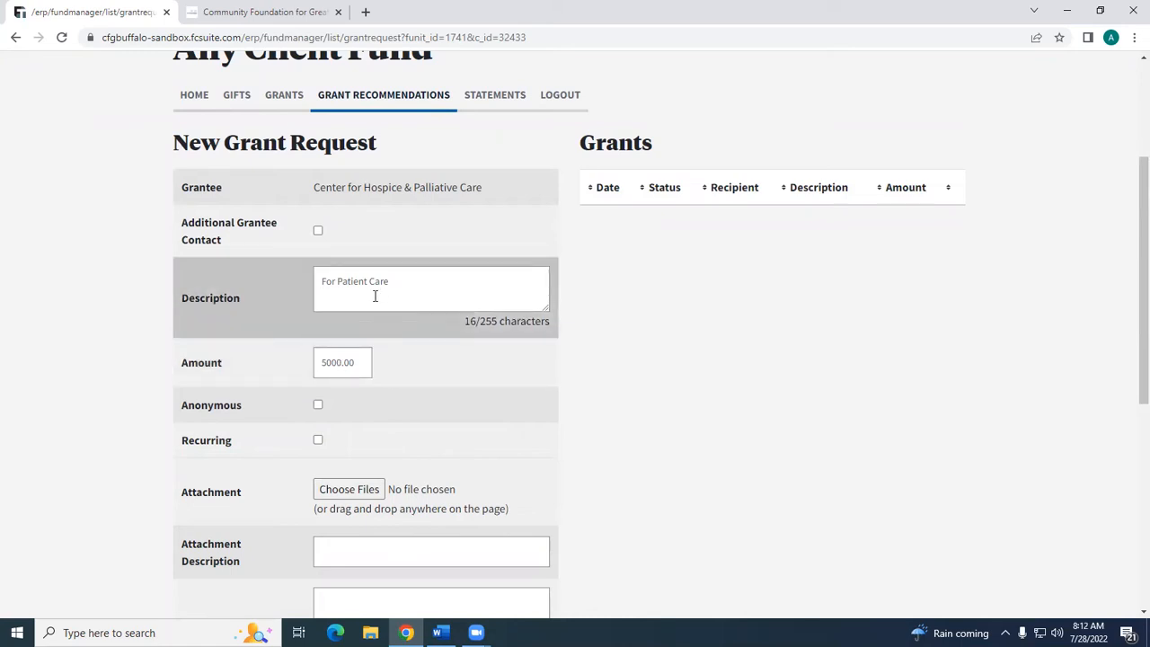
click(15, 37)
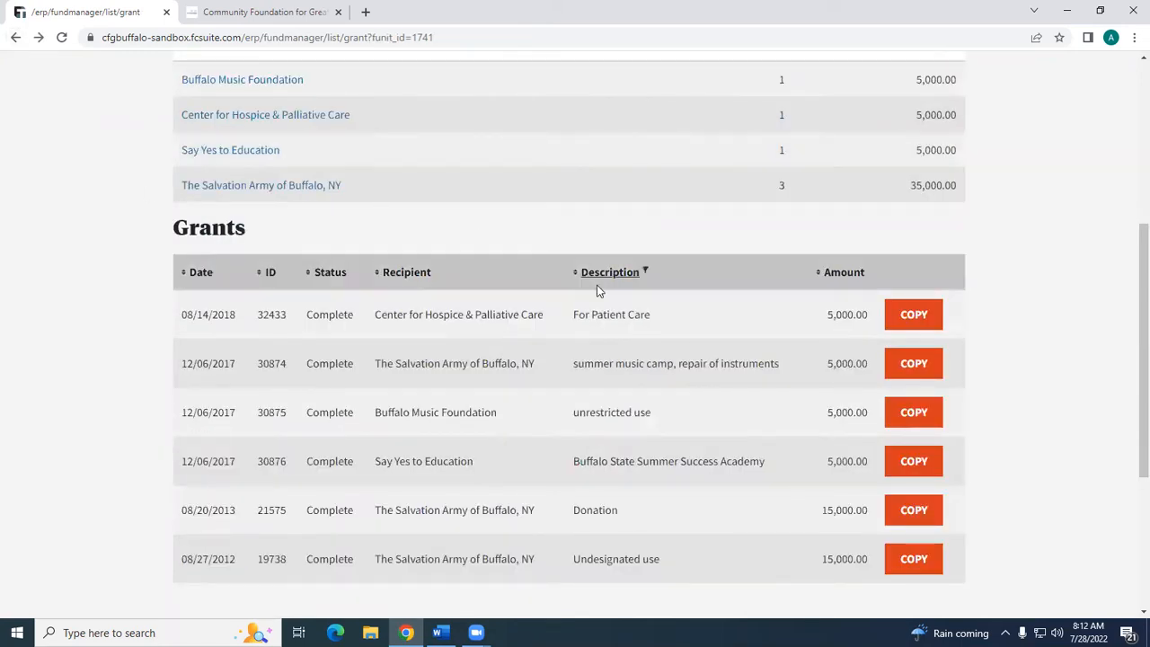
scroll(584, 281, up, 4)
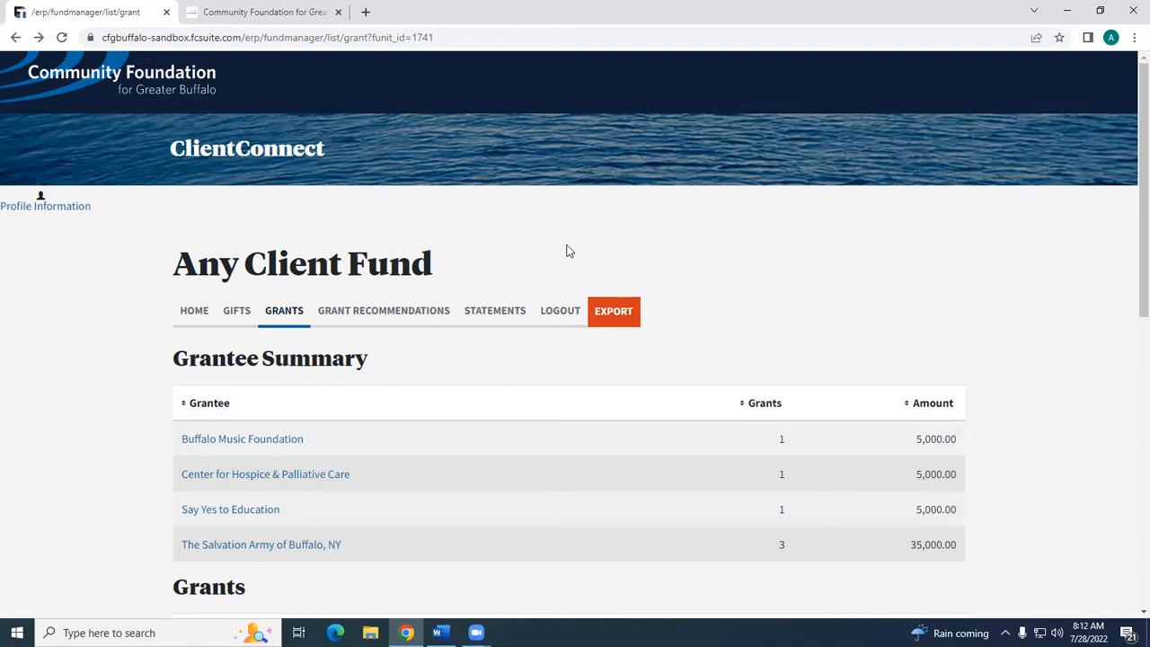
- Open the fund's grant recommendations and look over the options for choosing, searching for or manually entering a grantee
click(387, 314)
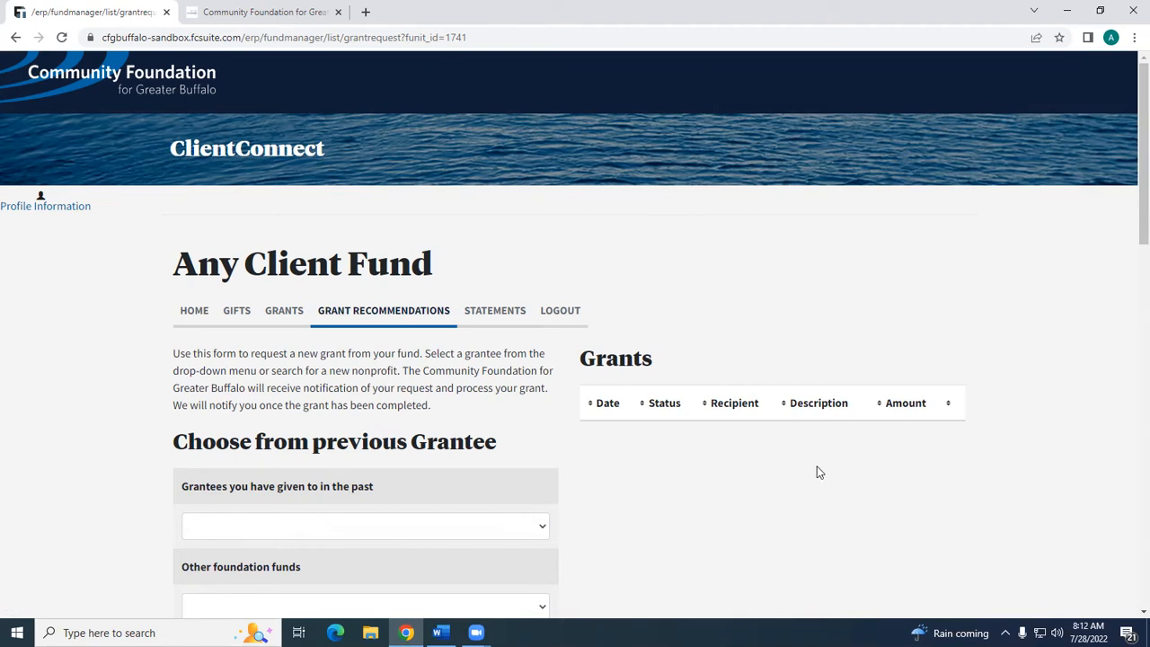
scroll(774, 503, down, 4)
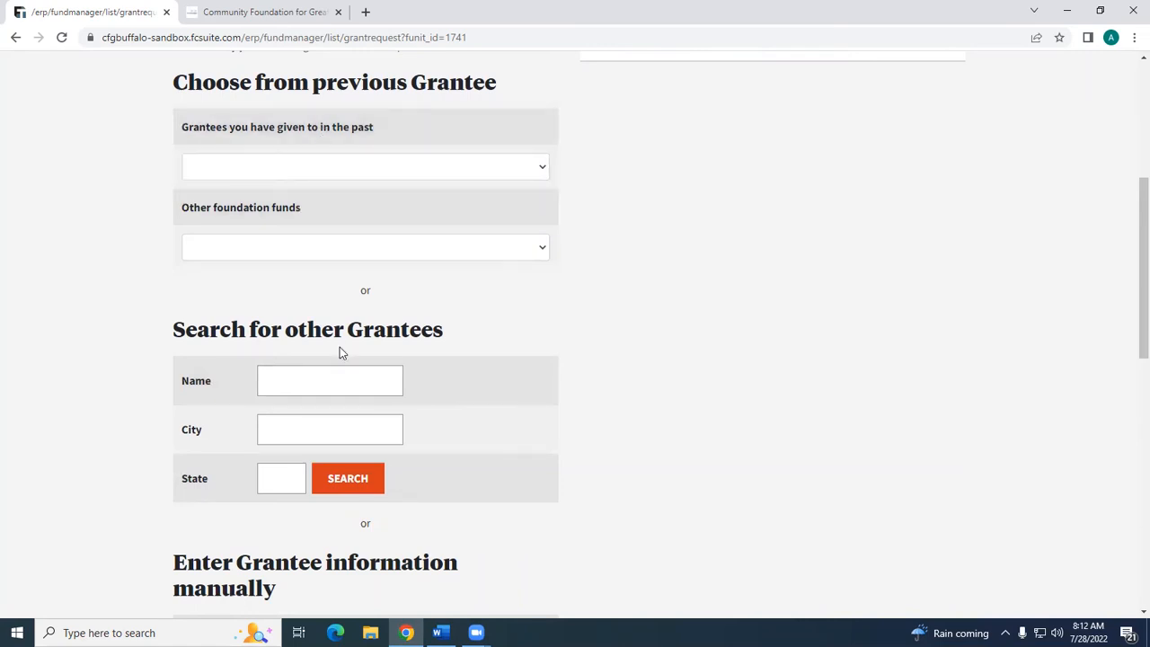
scroll(350, 340, down, 2)
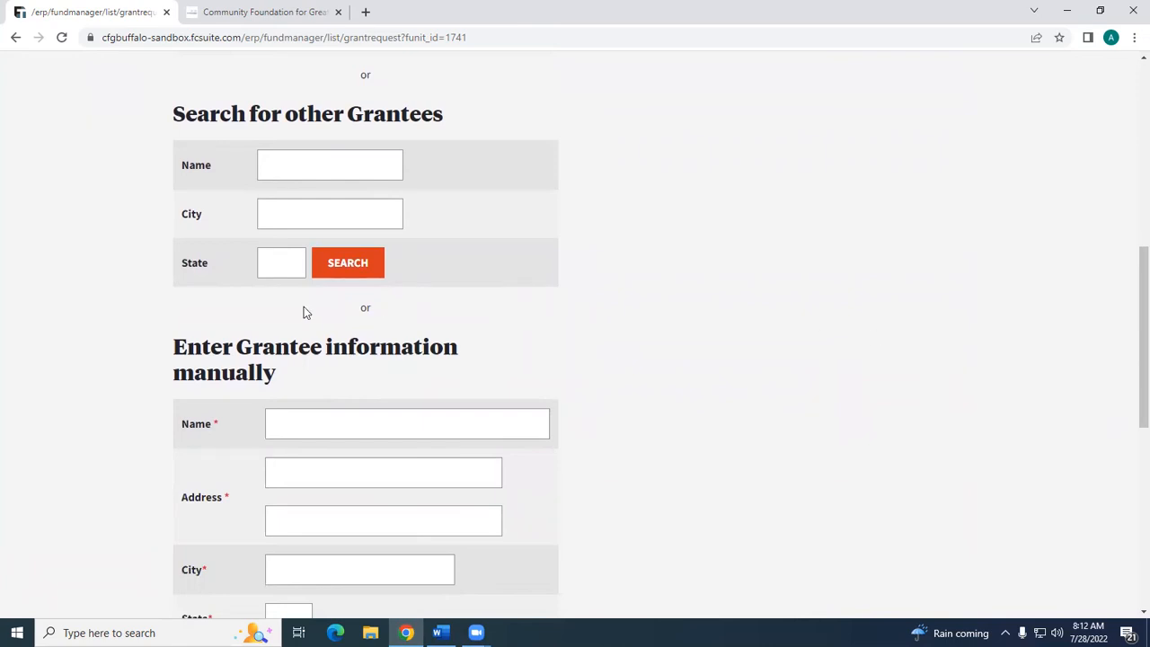
scroll(304, 306, up, 5)
scroll(323, 309, down, 1)
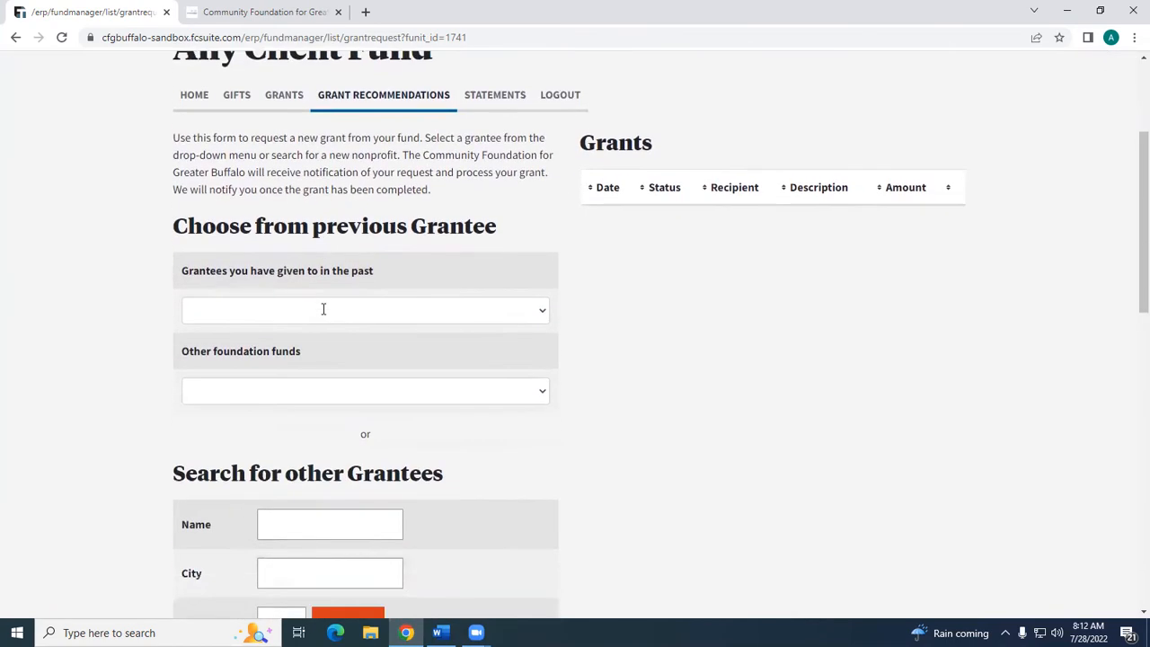
- View the choices of past grantees and of other foundation funds without selecting any
click(541, 311)
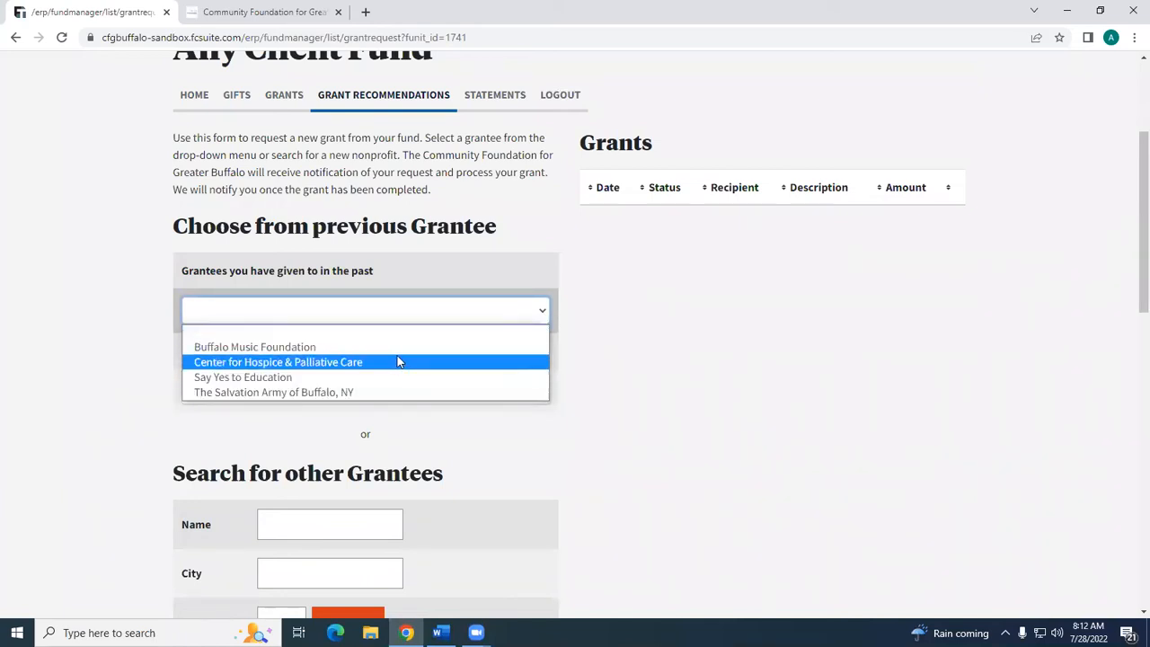
click(637, 349)
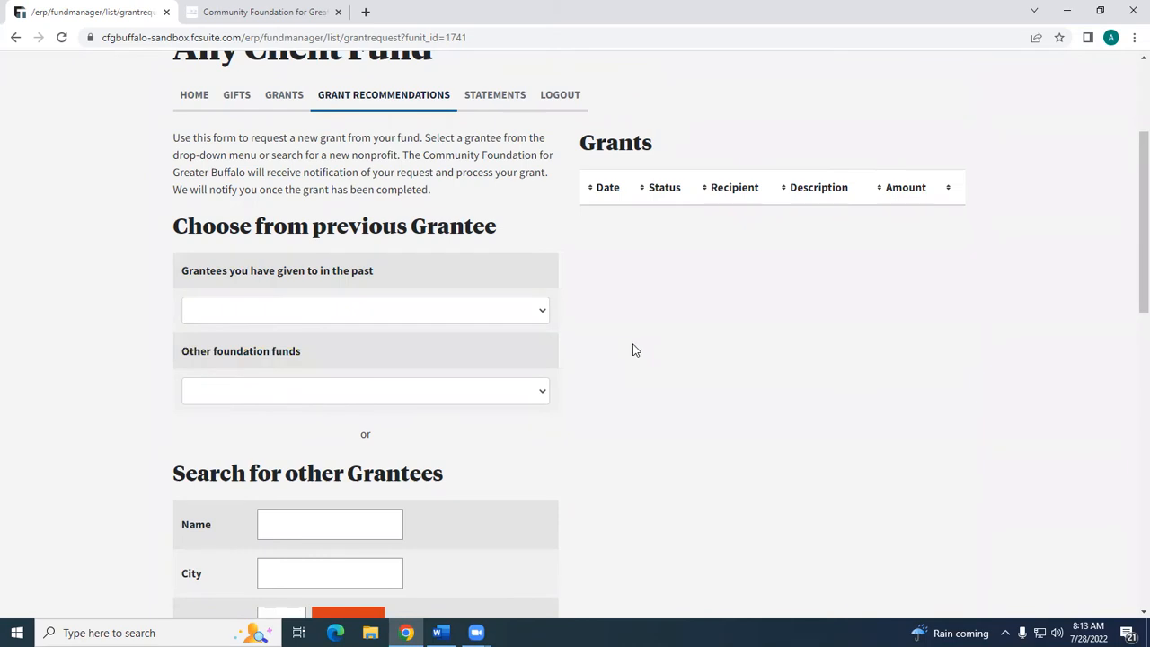
click(542, 395)
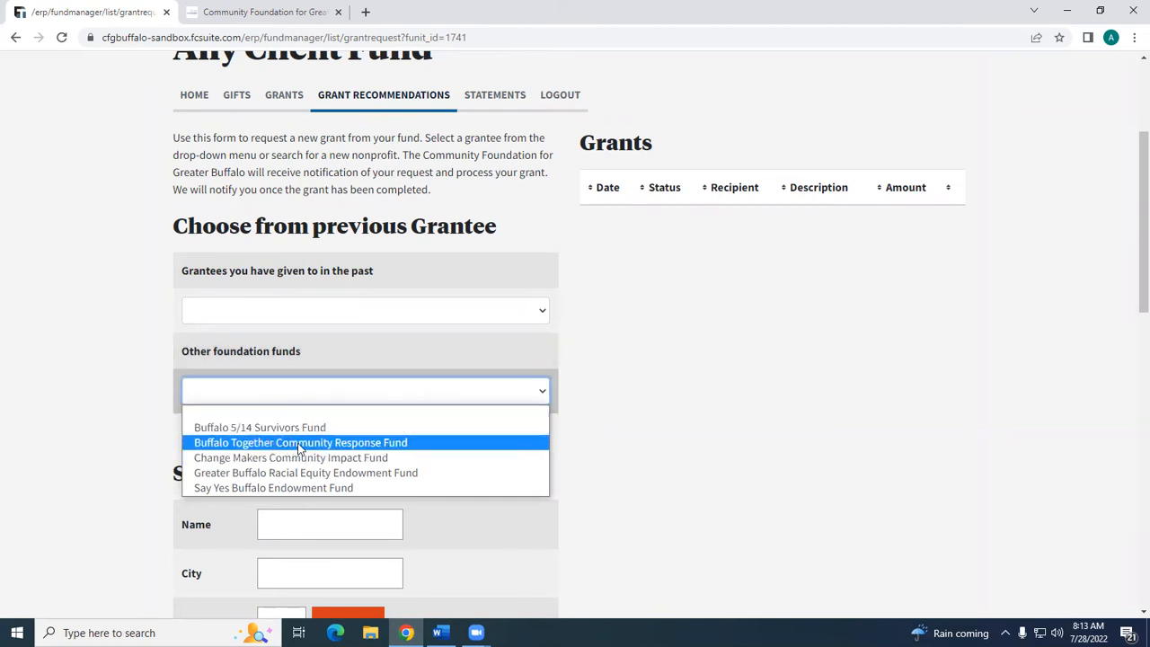
click(709, 446)
- Search for other grantees by the name "Sheas" and view the Community Foundation results
scroll(717, 448, down, 1)
scroll(718, 454, down, 2)
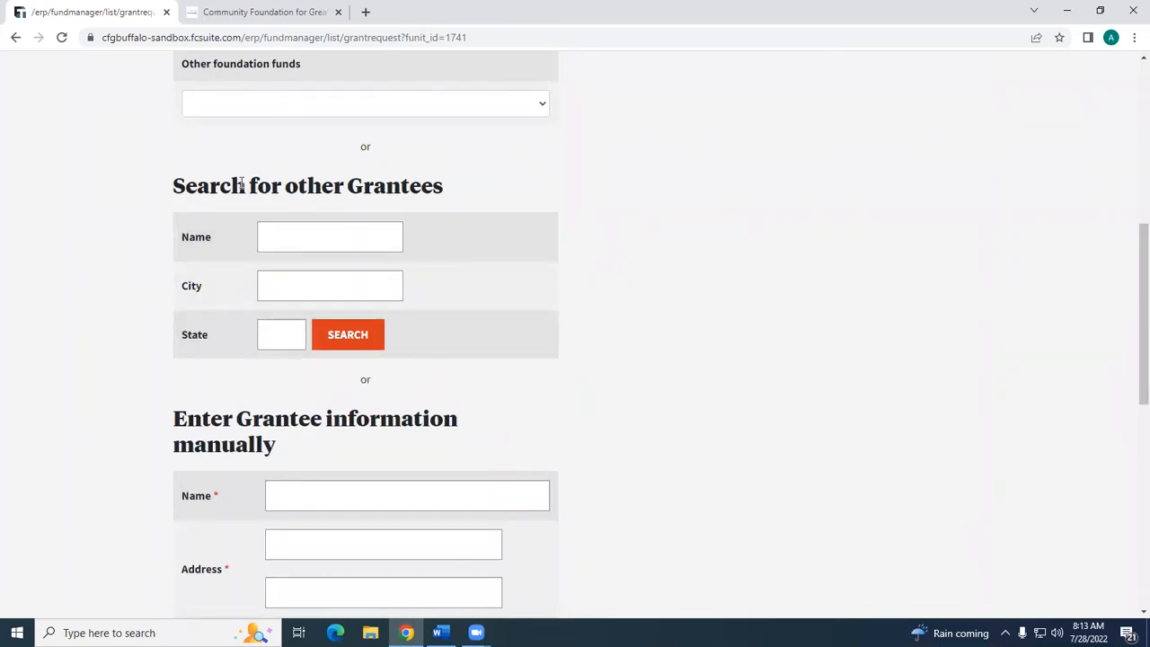
click(275, 231)
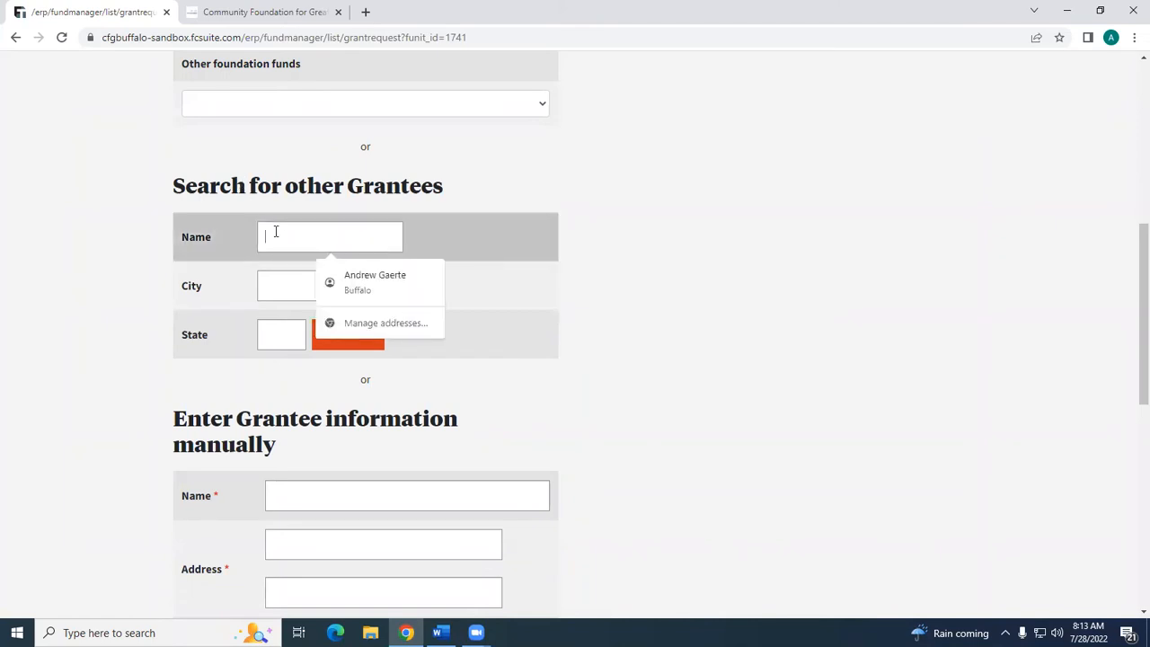
text(Sheas)
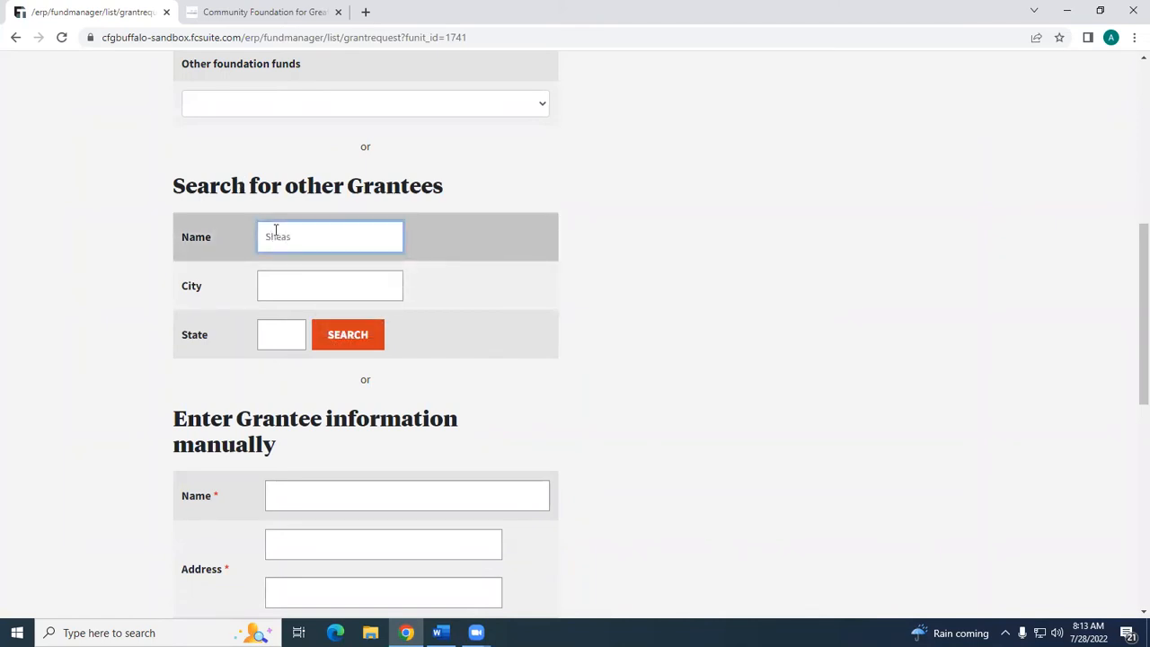
click(377, 344)
scroll(386, 340, down, 2)
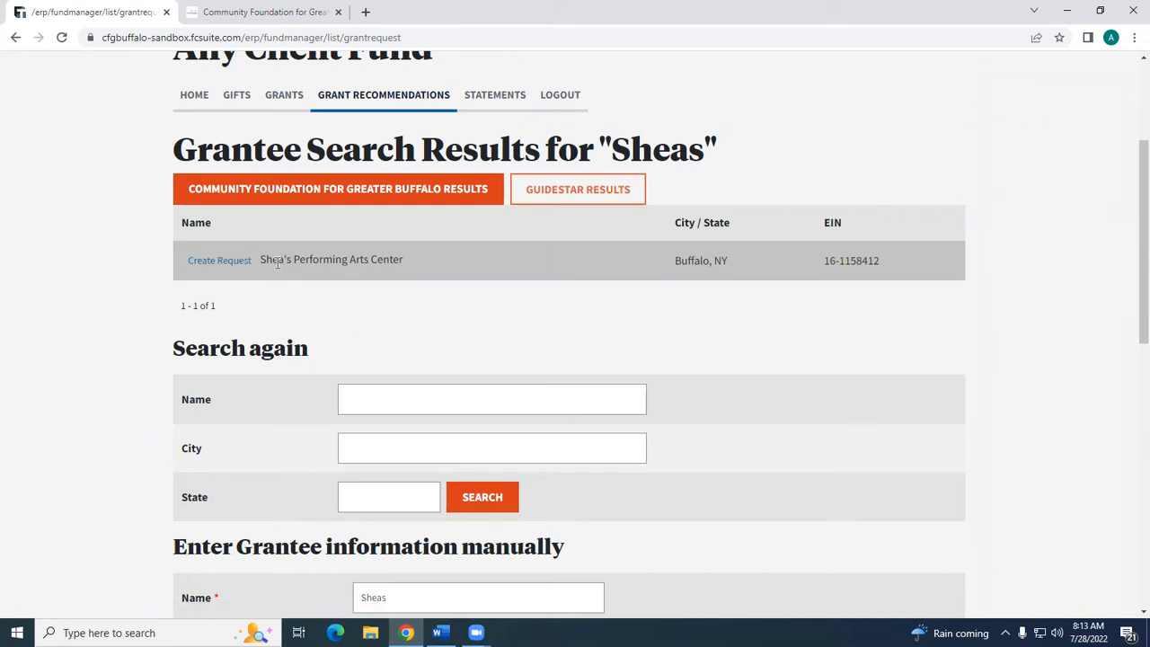
- Search again for the grantee "Michigan Audubon Society" in state MI and display the GuideStar results
click(406, 402)
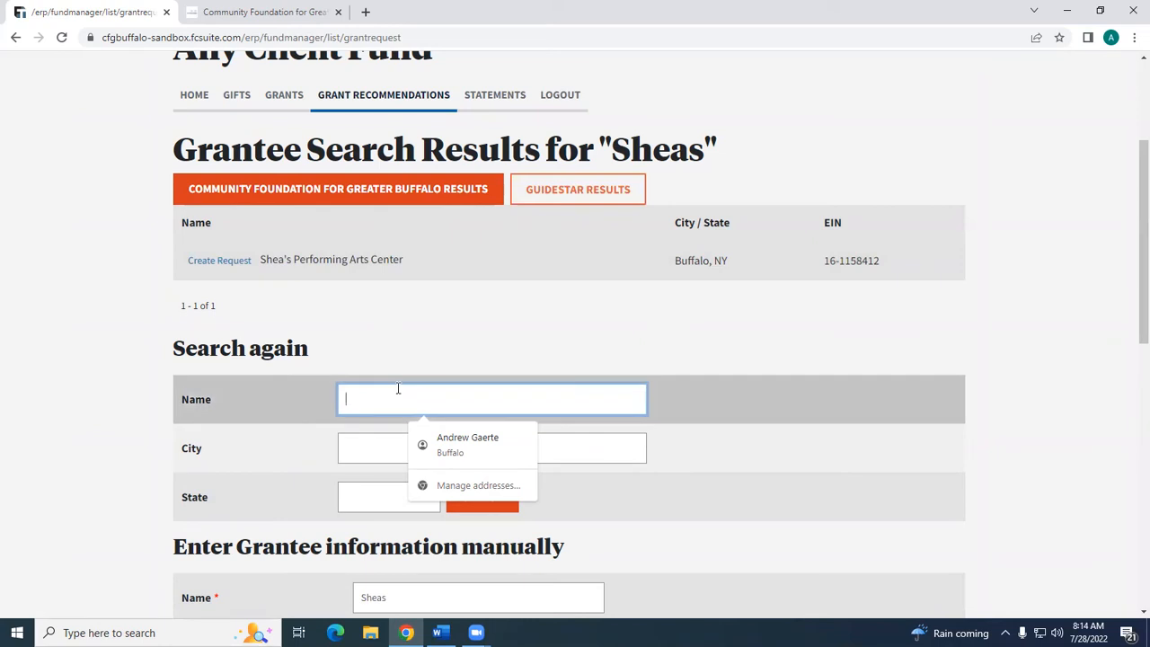
text(Michi)
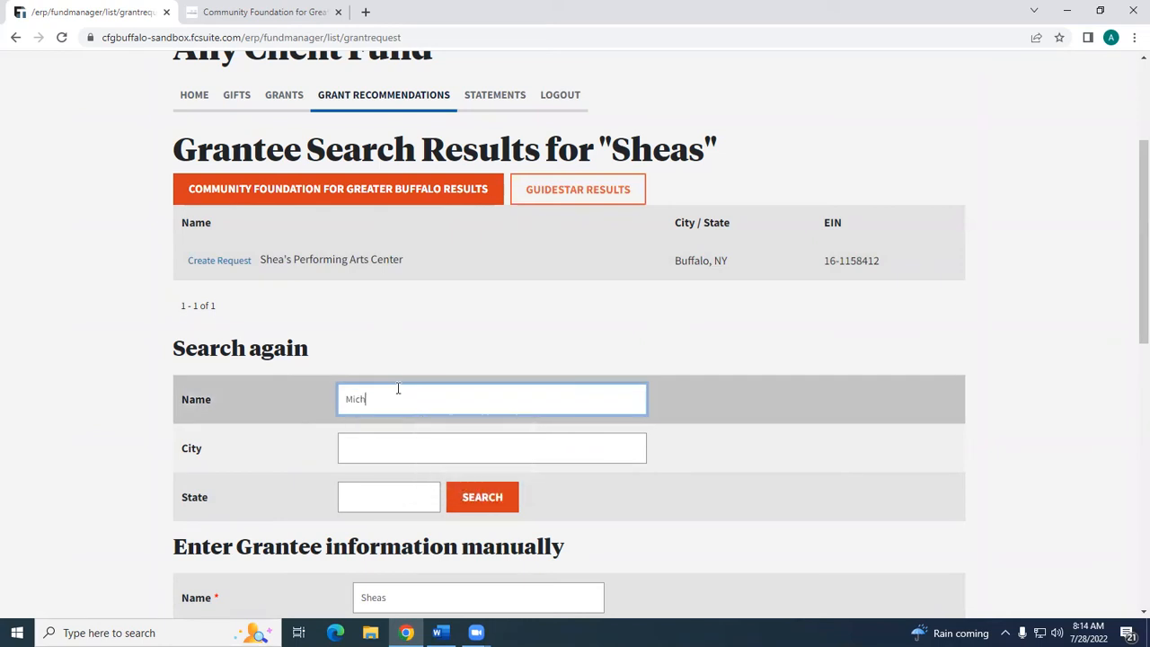
text(gan Audubon Society)
click(387, 492)
text(MI)
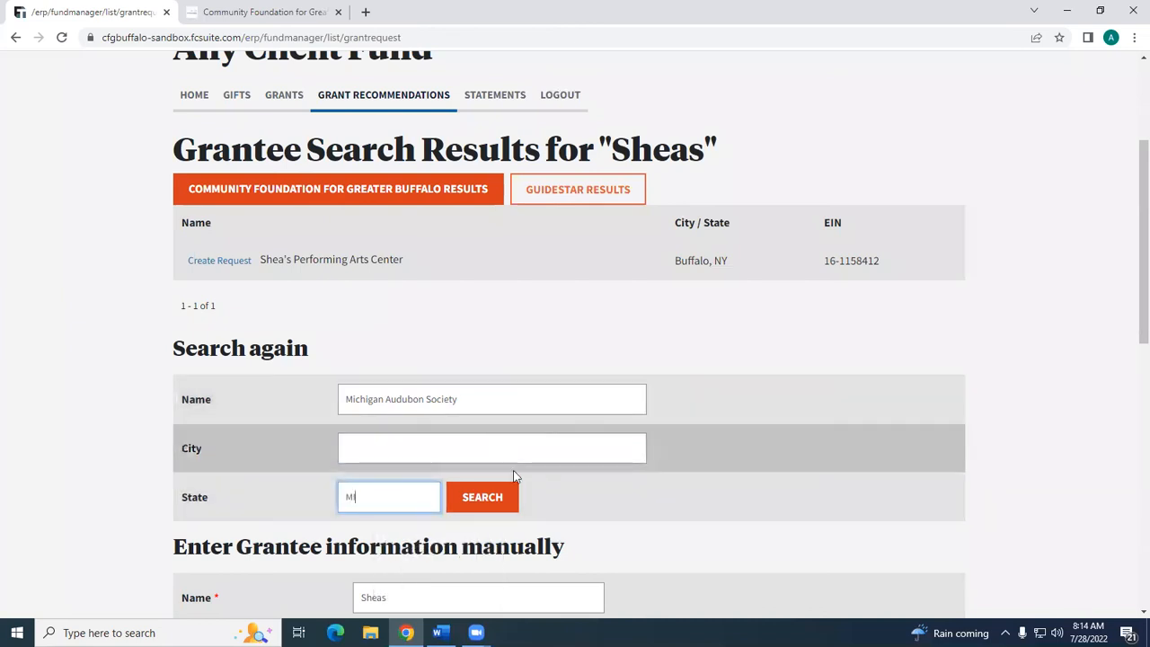
click(488, 504)
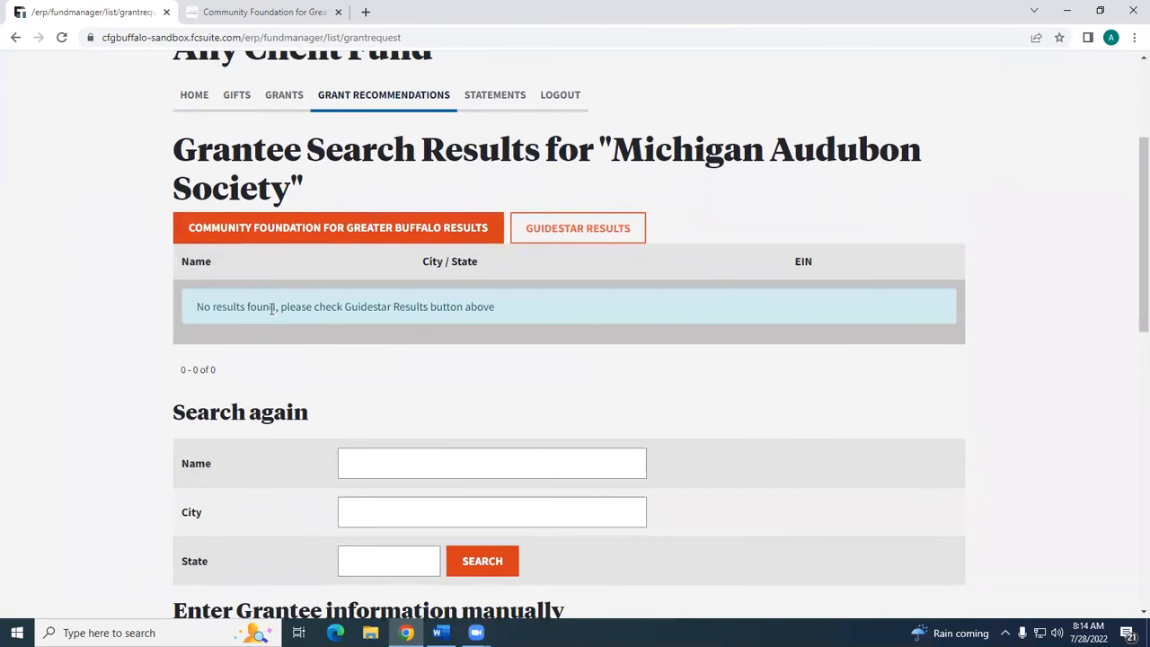
click(546, 230)
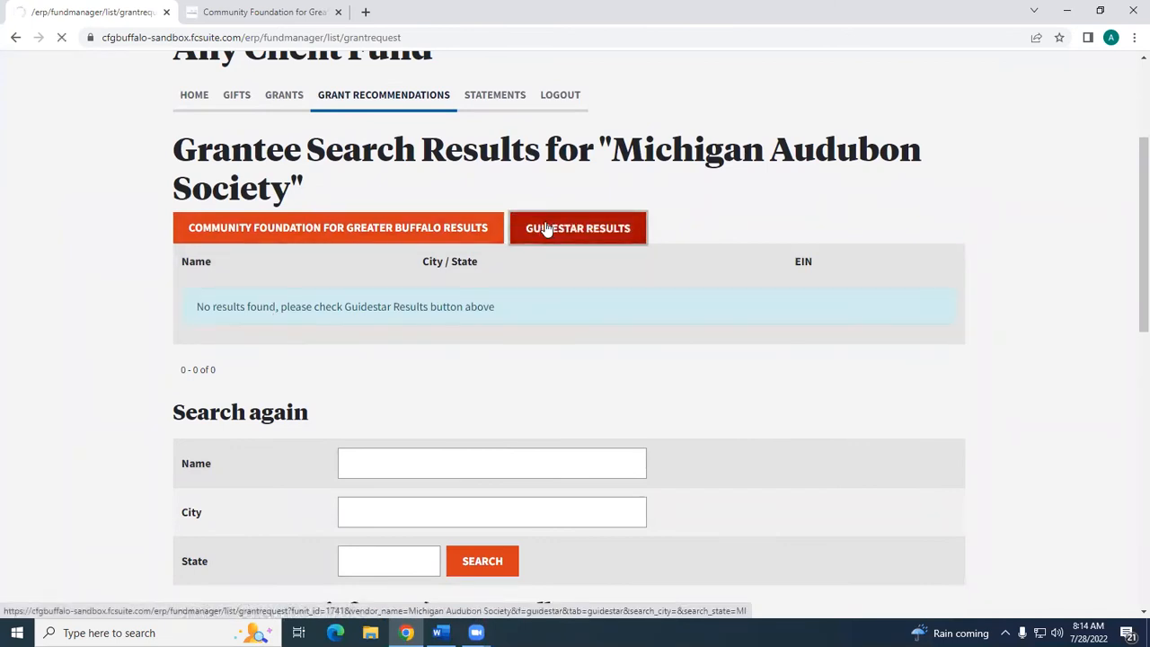
scroll(546, 229, down, 3)
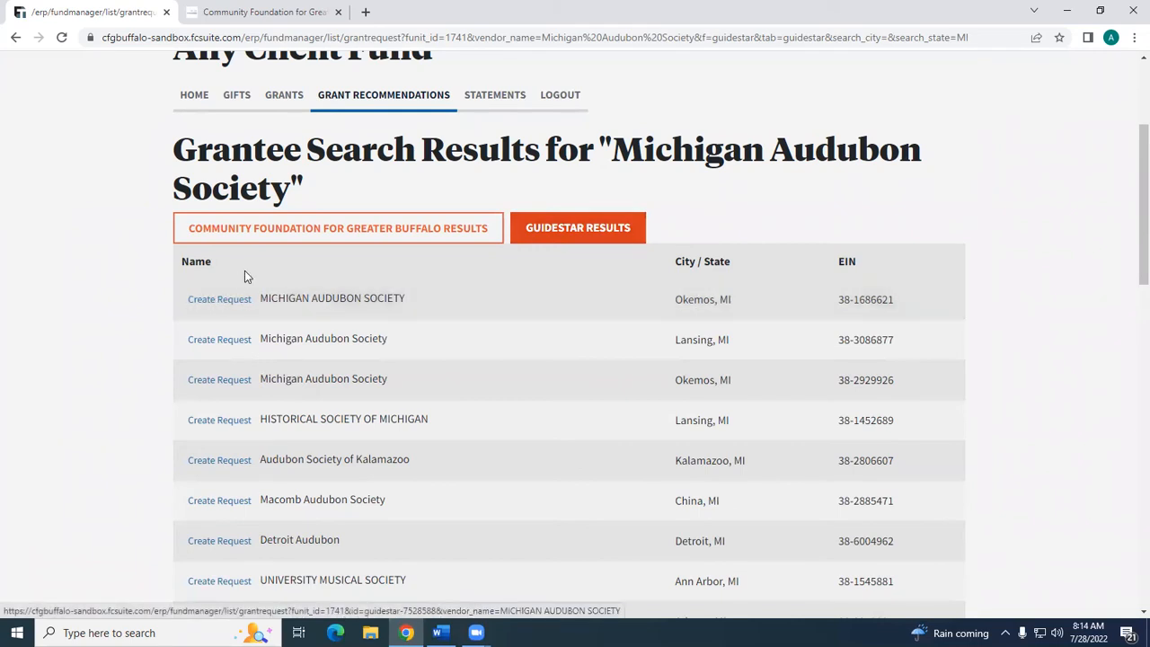
- Return to the fund's initial grant recommendation form and look over the fields for entering a grantee manually
scroll(244, 273, up, 2)
click(15, 39)
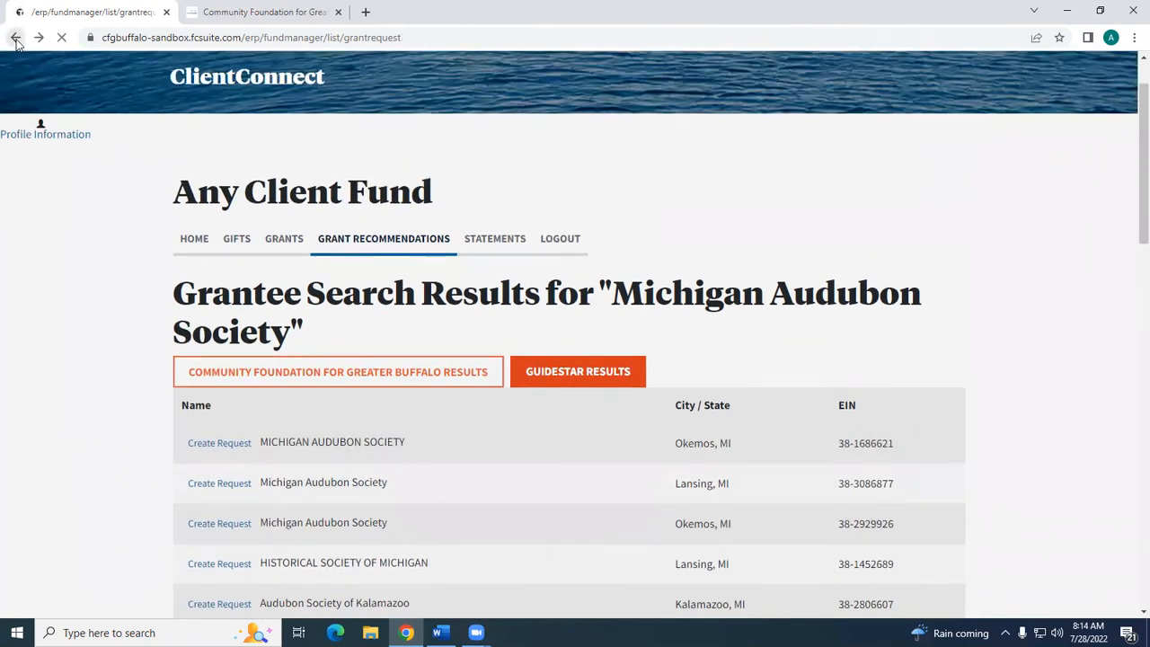
click(15, 38)
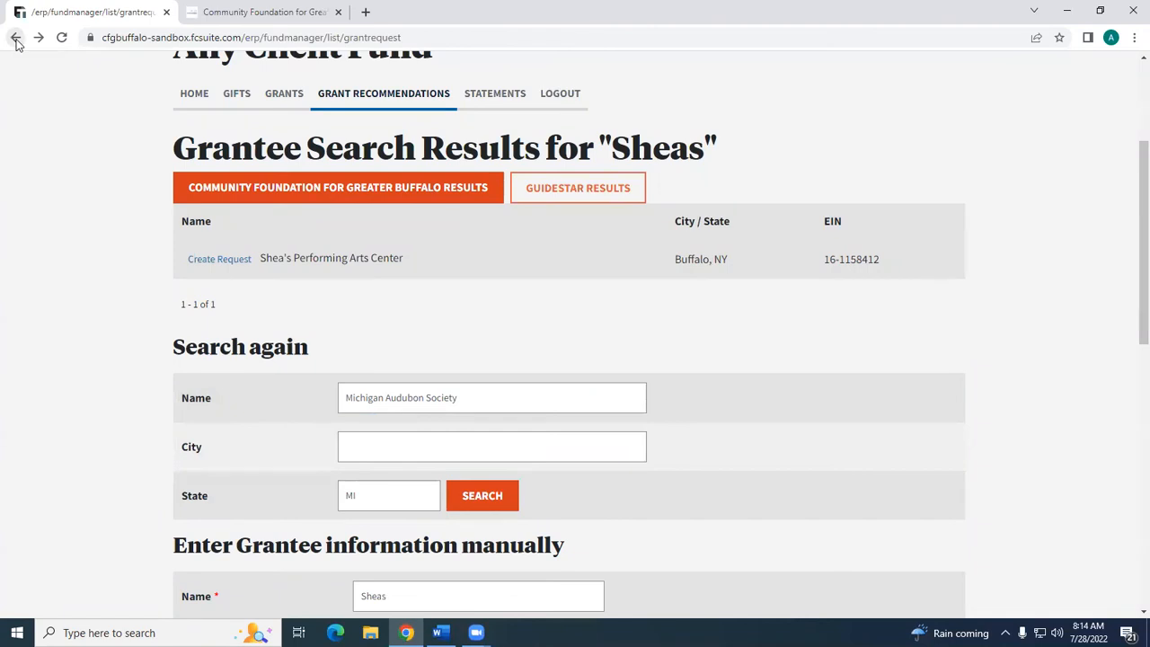
click(16, 38)
scroll(226, 300, down, 3)
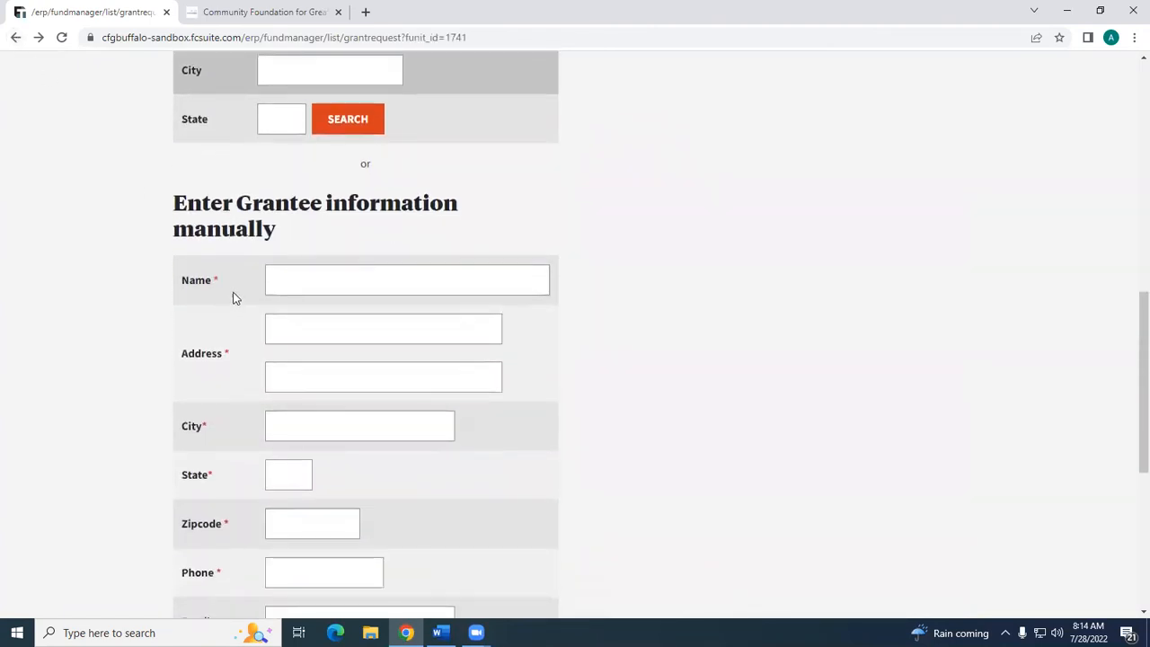
scroll(318, 229, down, 1)
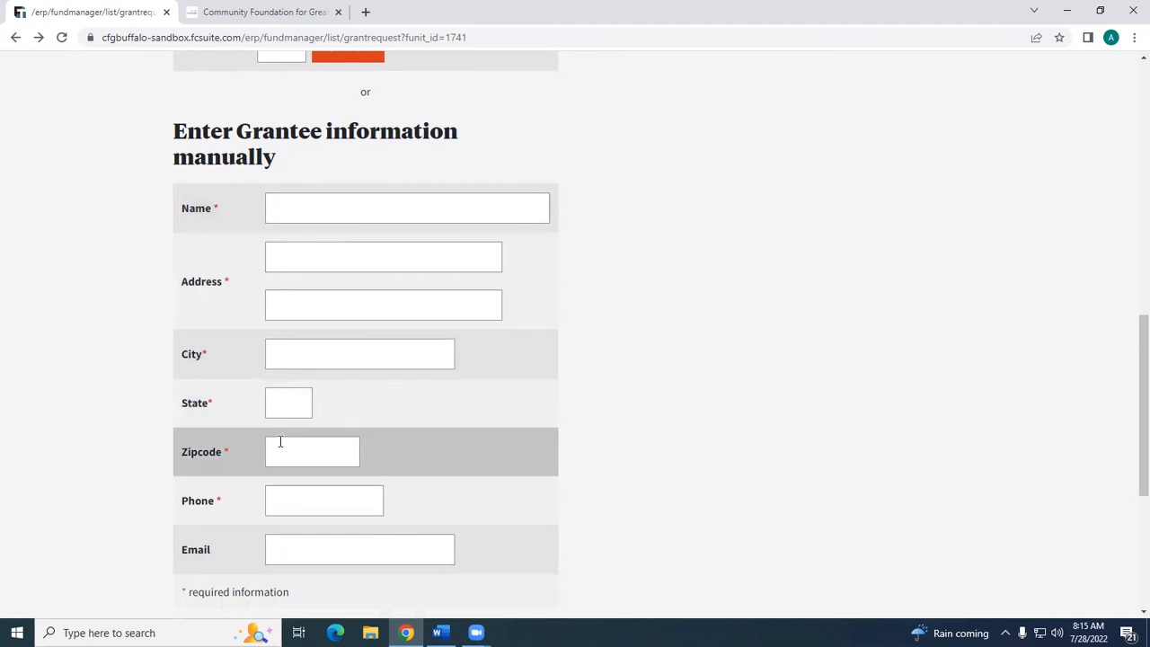
scroll(278, 485, down, 2)
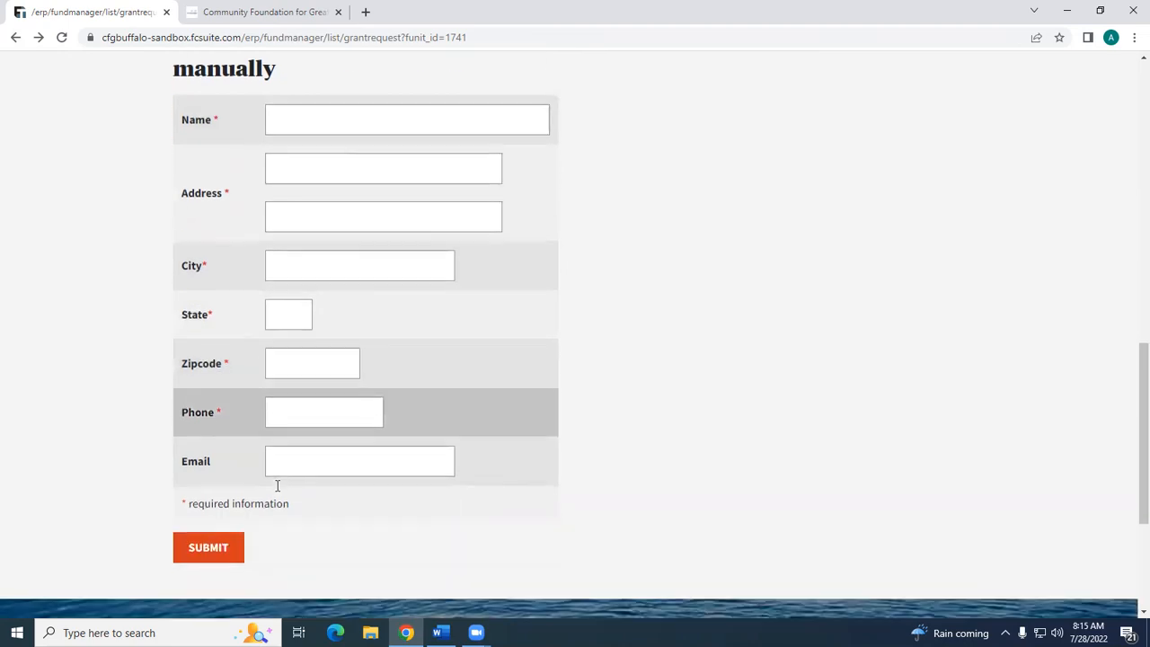
scroll(286, 486, up, 2)
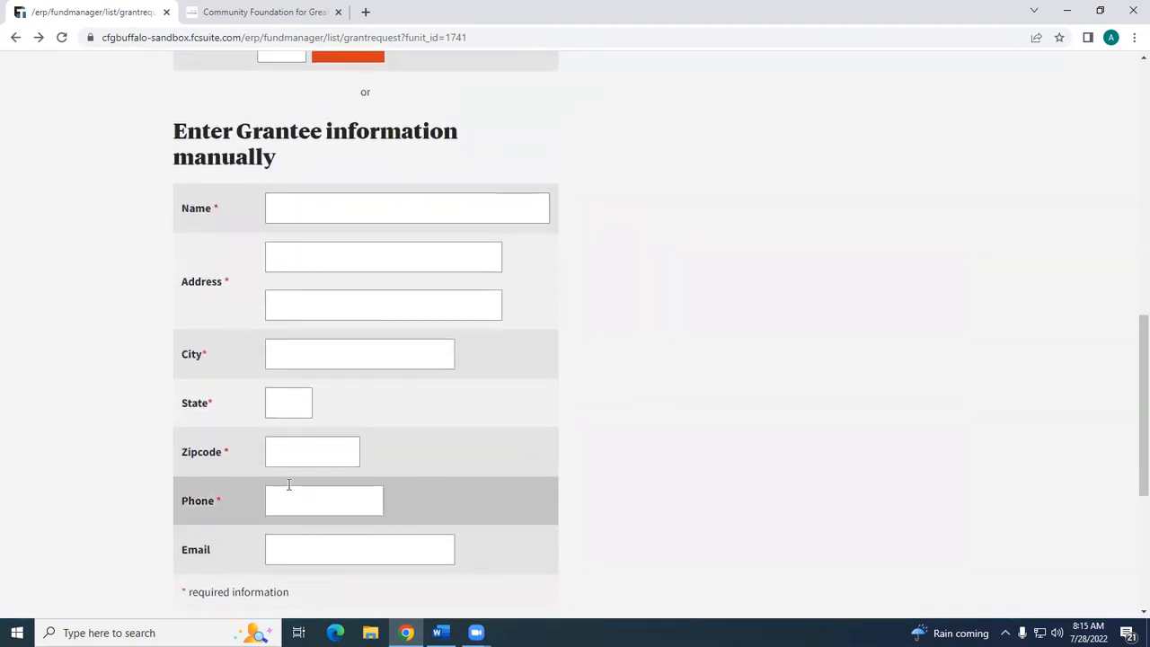
scroll(287, 485, up, 2)
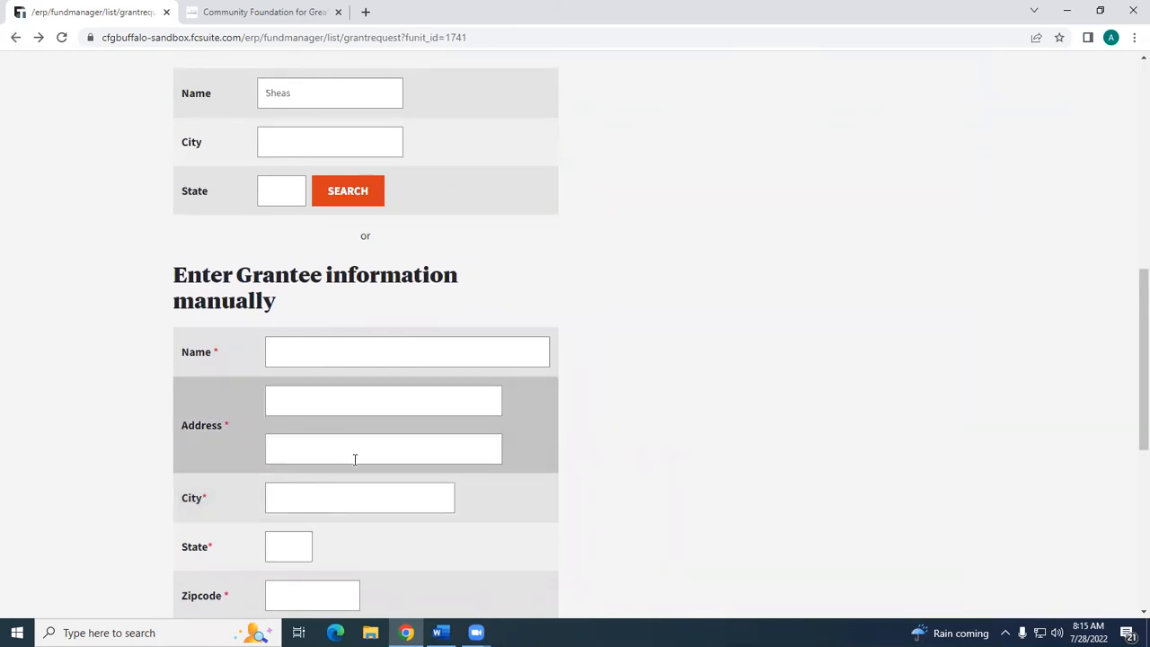
scroll(360, 447, up, 1)
scroll(361, 447, up, 1)
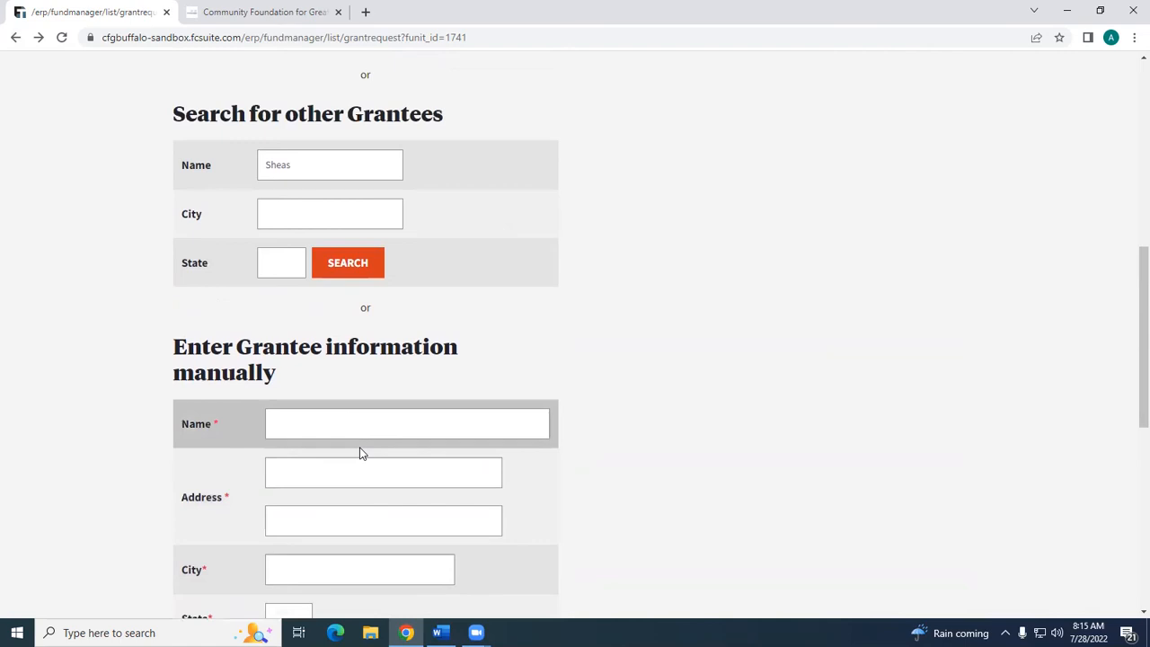
- Choose Center for Hospice & Palliative Care from the grantees given to in the past
scroll(360, 453, up, 5)
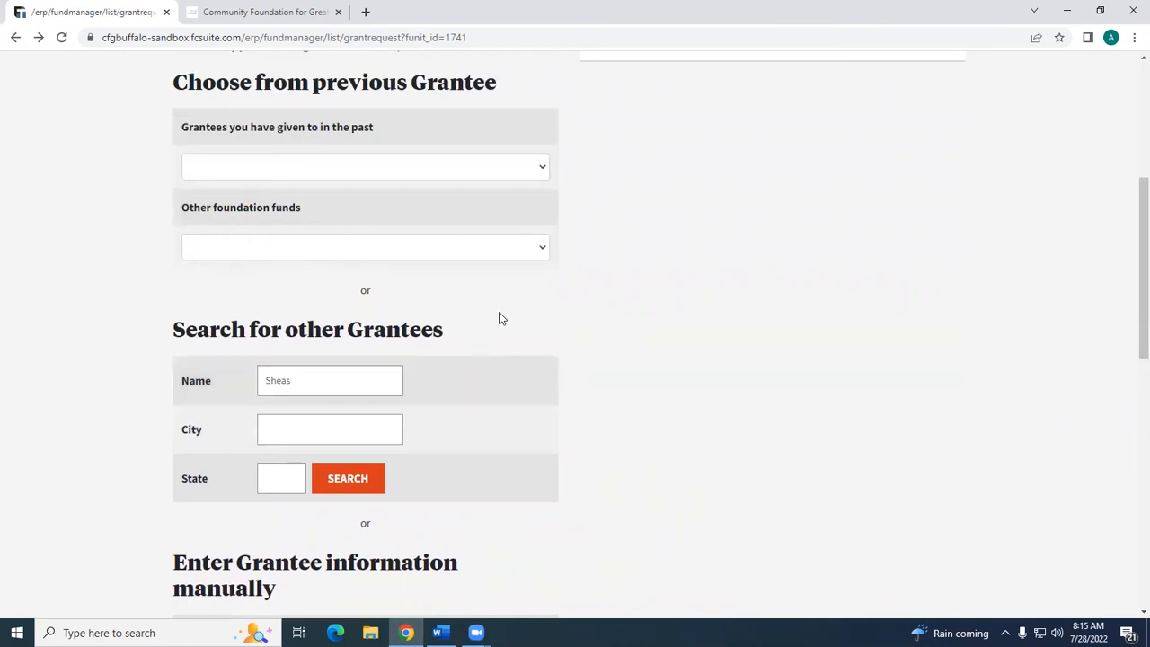
click(534, 171)
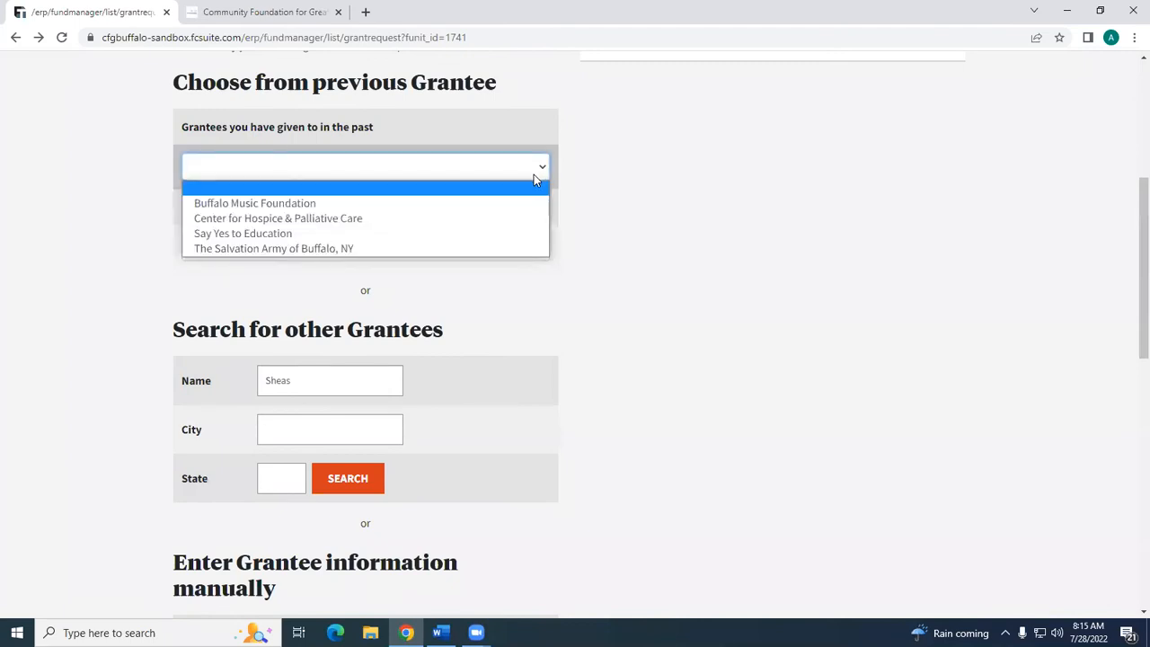
click(524, 221)
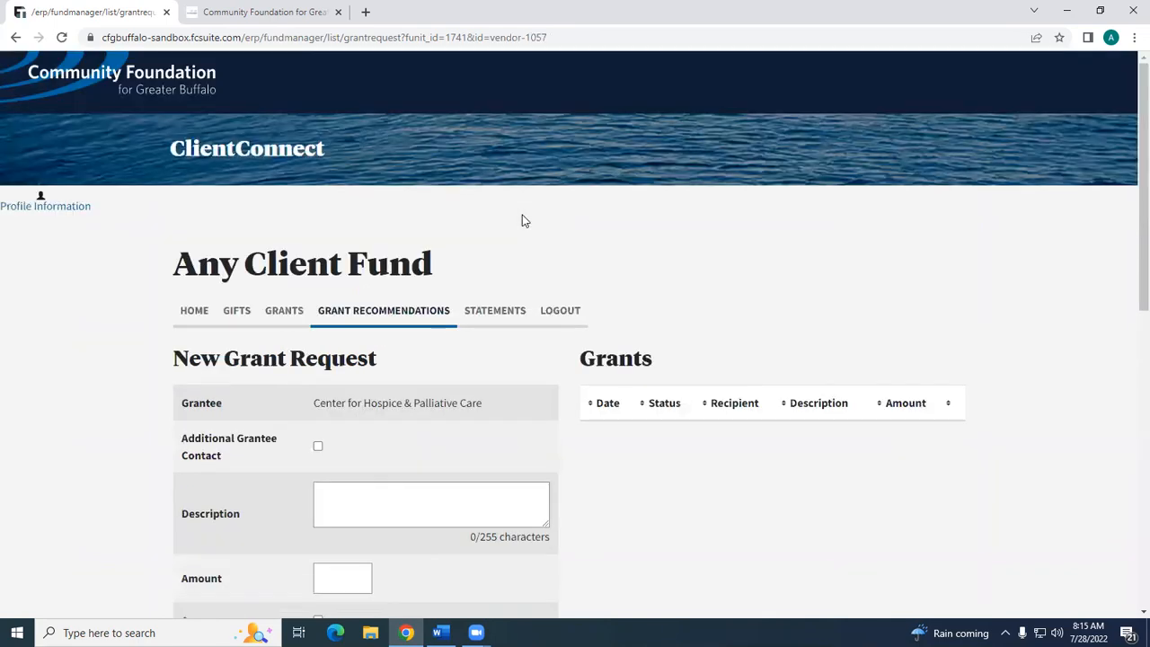
- Look over the additional grantee contact fields of the new grant request, leaving that option off
scroll(525, 221, down, 2)
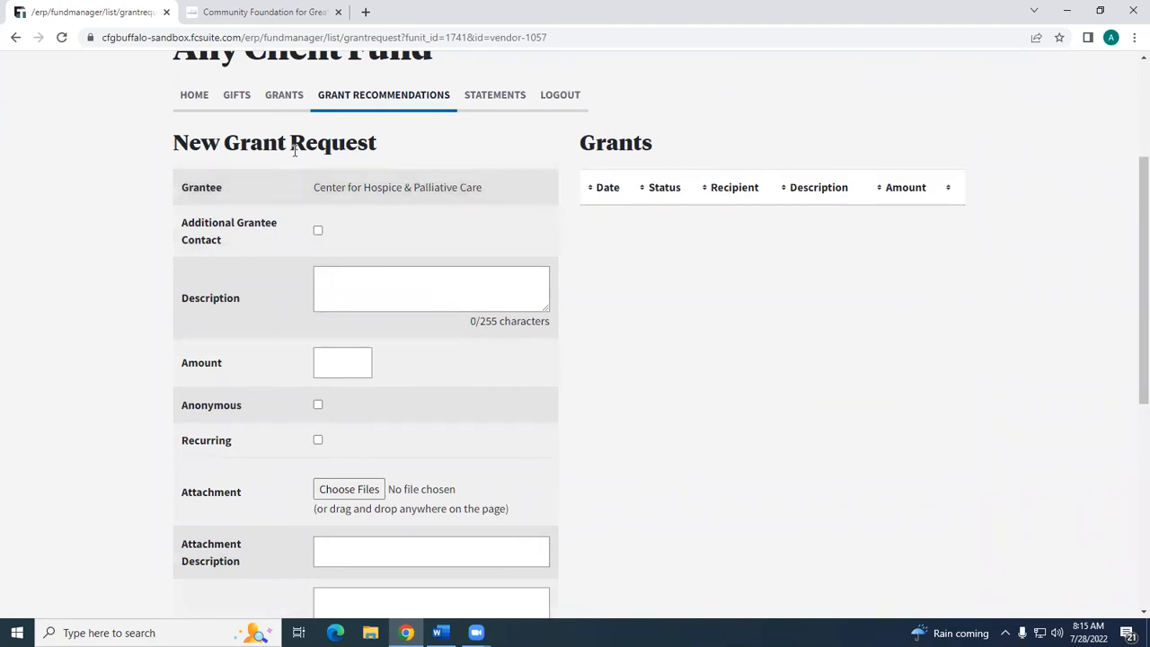
scroll(293, 150, down, 1)
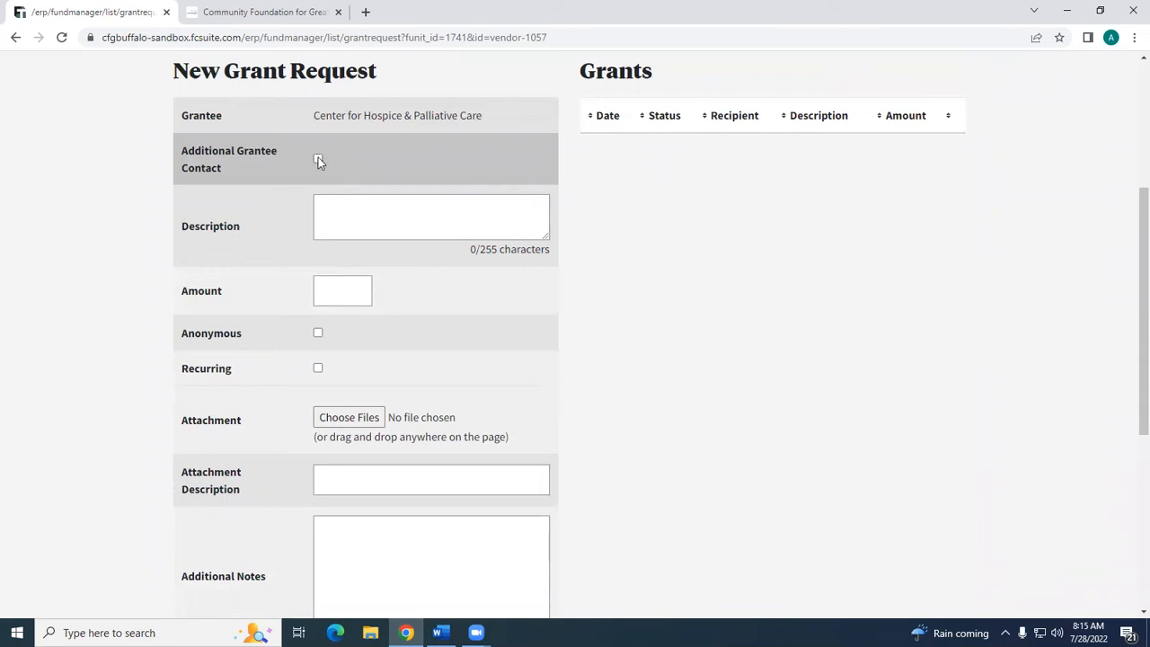
click(318, 160)
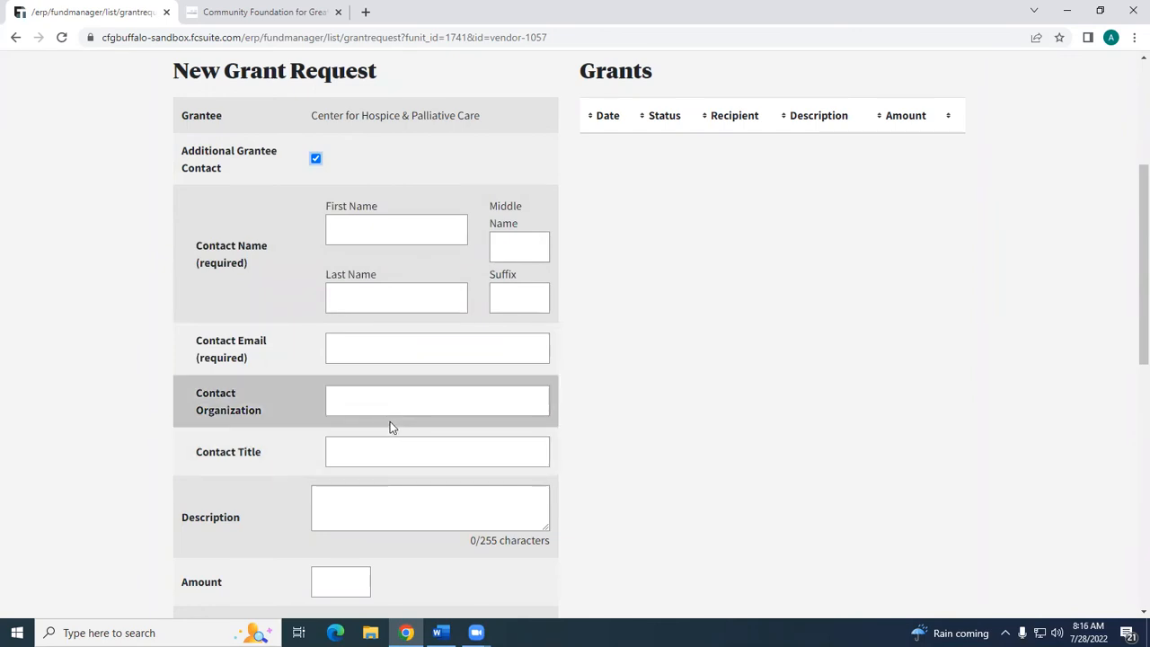
click(315, 159)
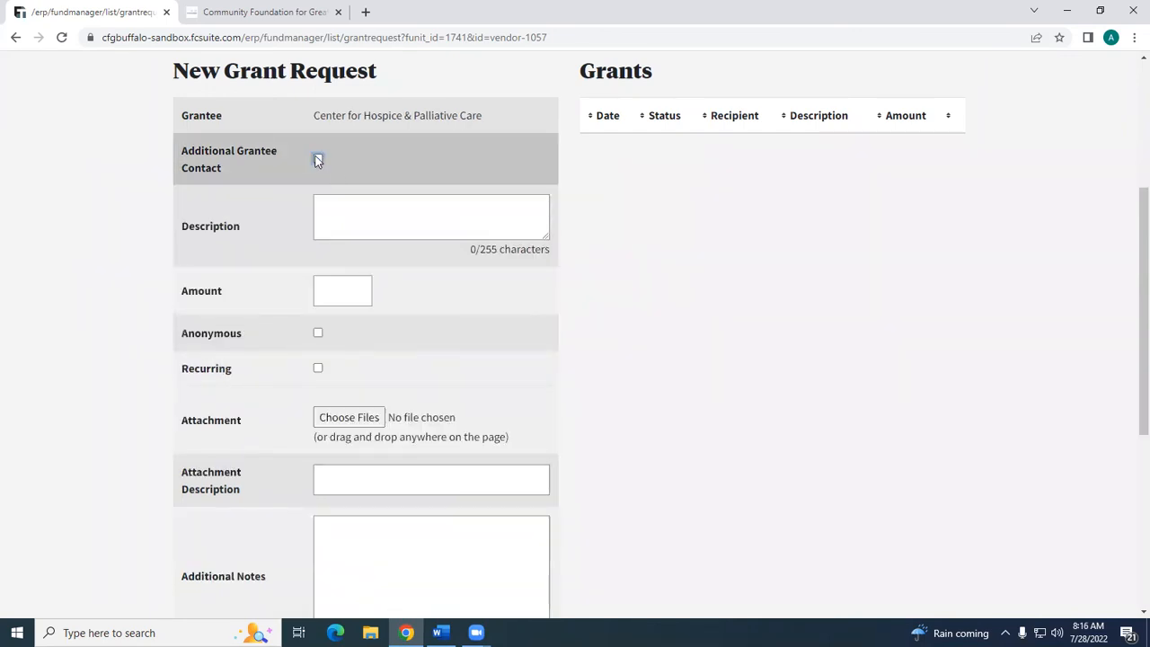
- Enter "Patient Care" as the grant request's description and 500 as its amount
click(326, 205)
text(Patient Care)
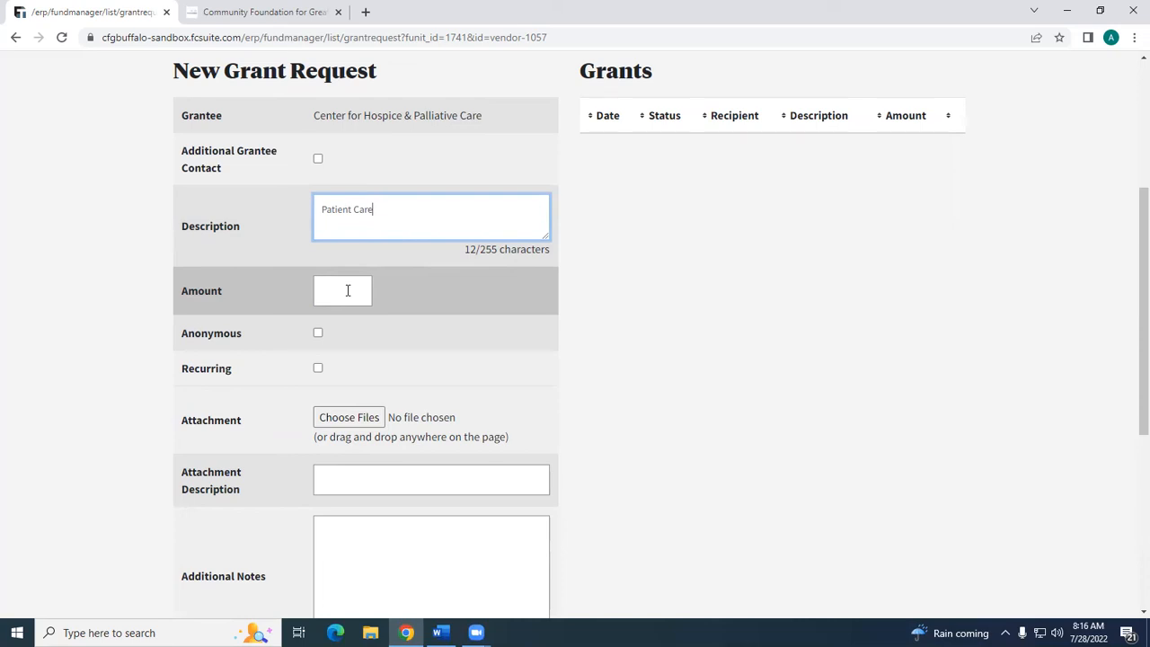
text(5)
key(BackSpace)
click(348, 290)
text(500)
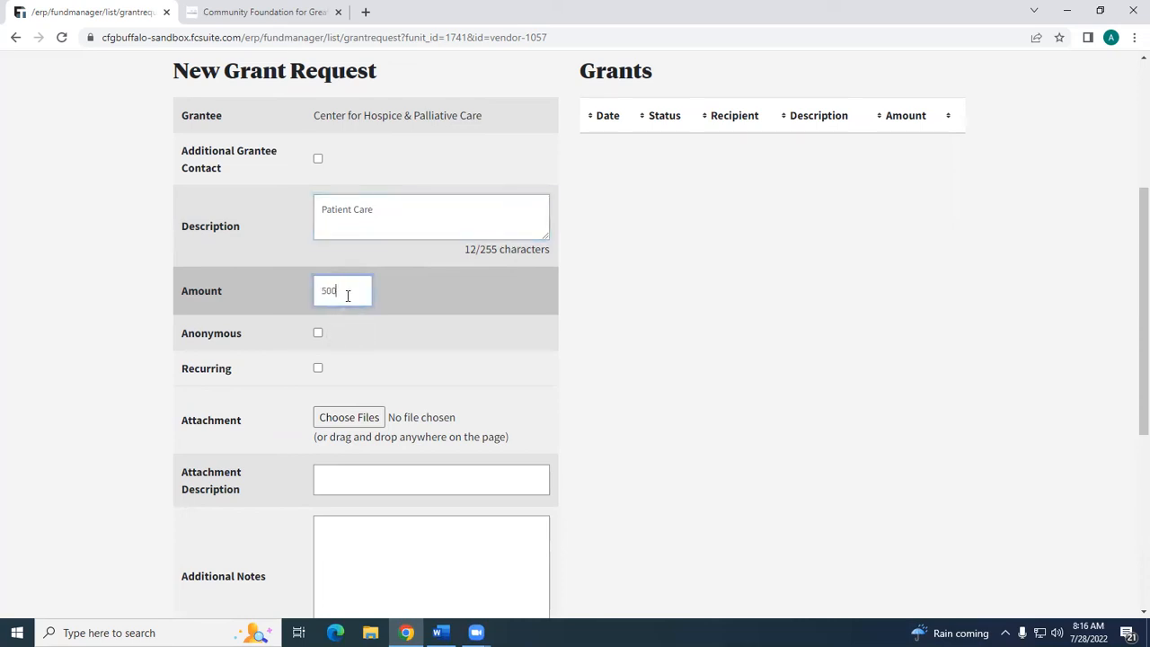
- View the recurring grant settings and the recurrence interval choices, leaving the grant non-recurring
scroll(384, 278, down, 1)
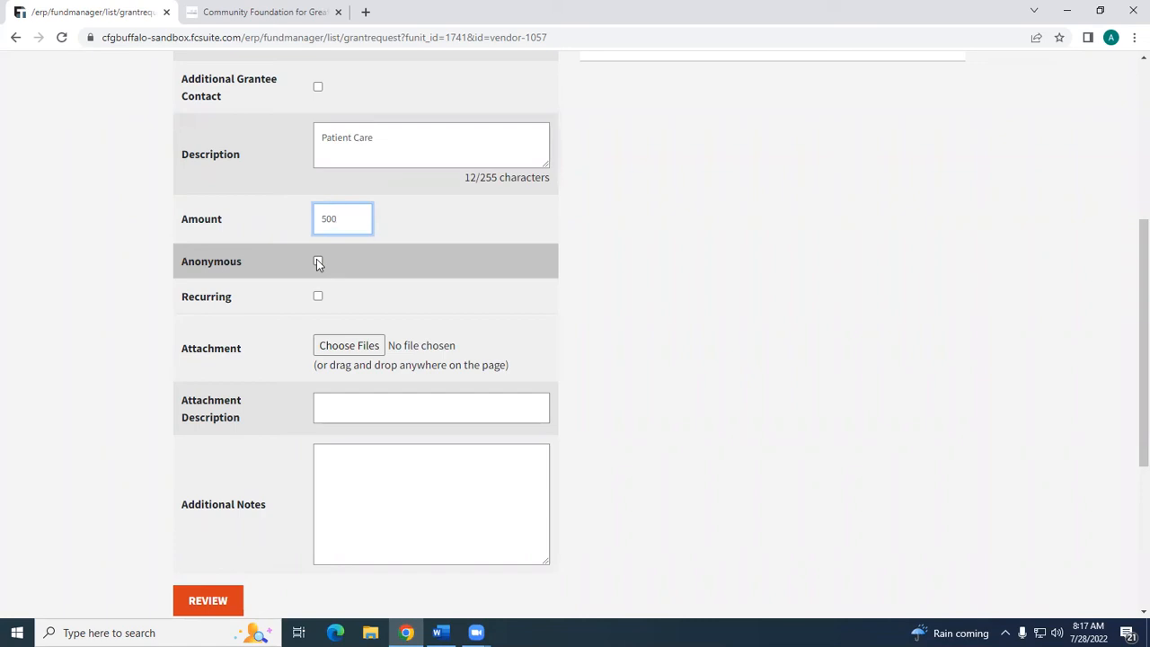
click(317, 298)
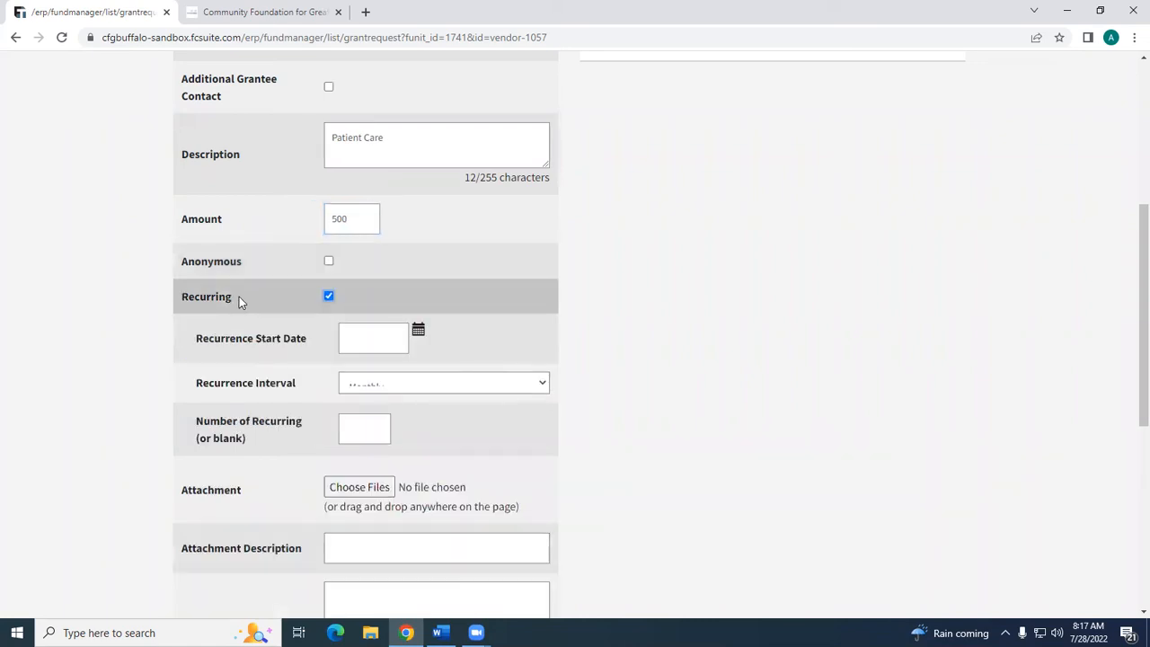
scroll(239, 297, down, 1)
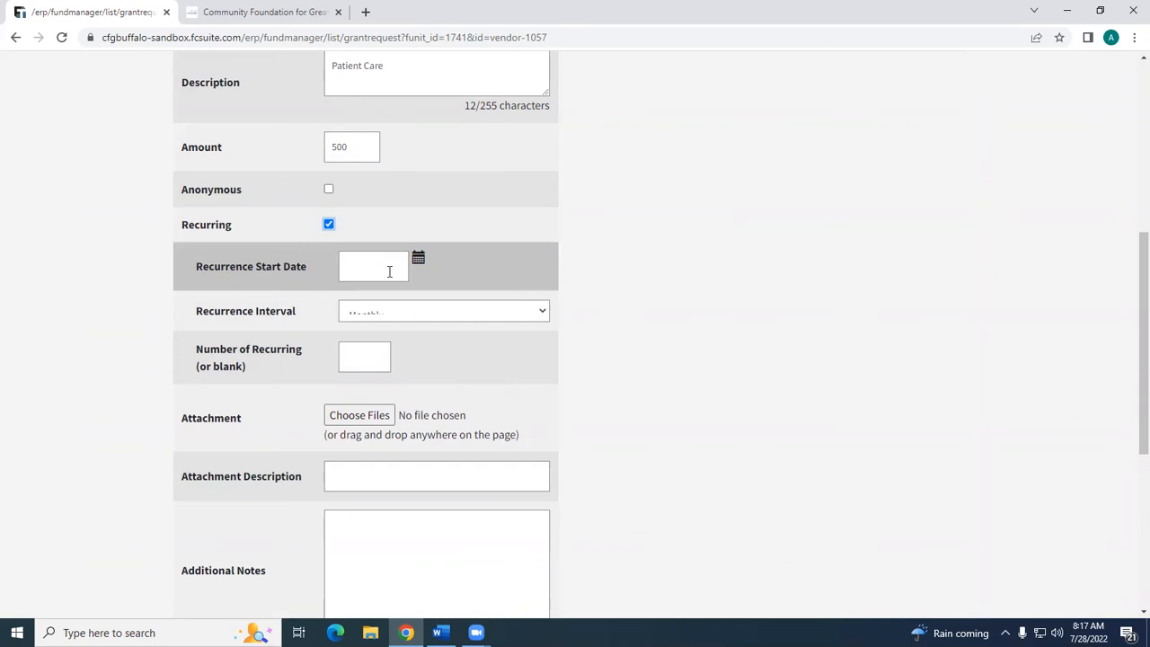
click(386, 312)
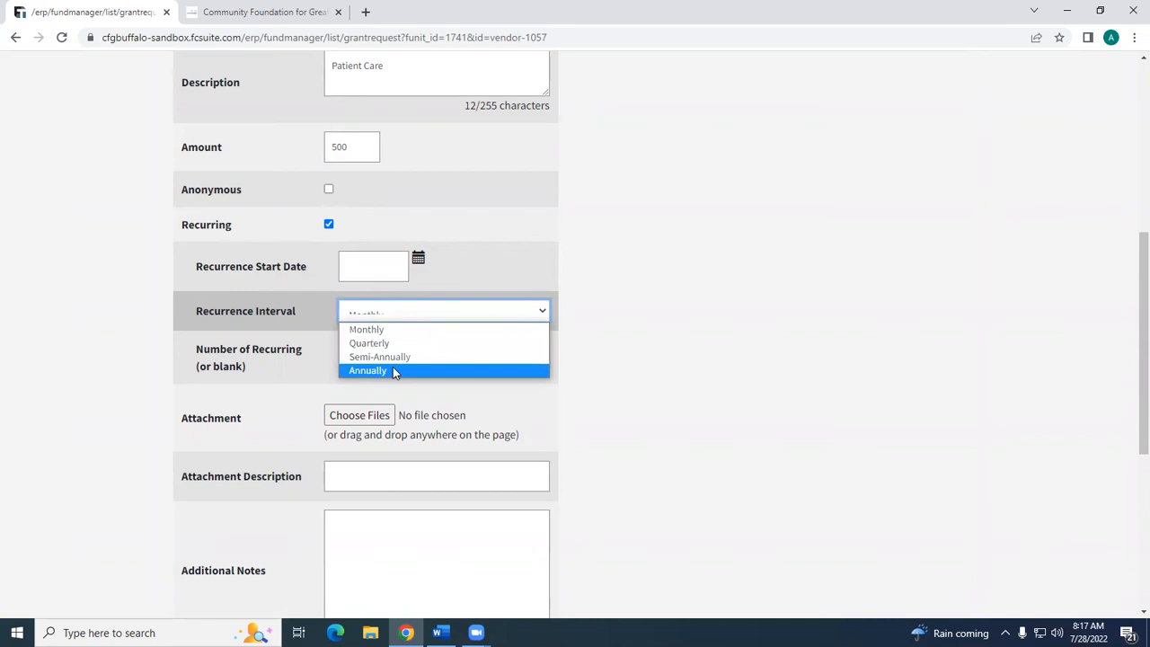
click(274, 373)
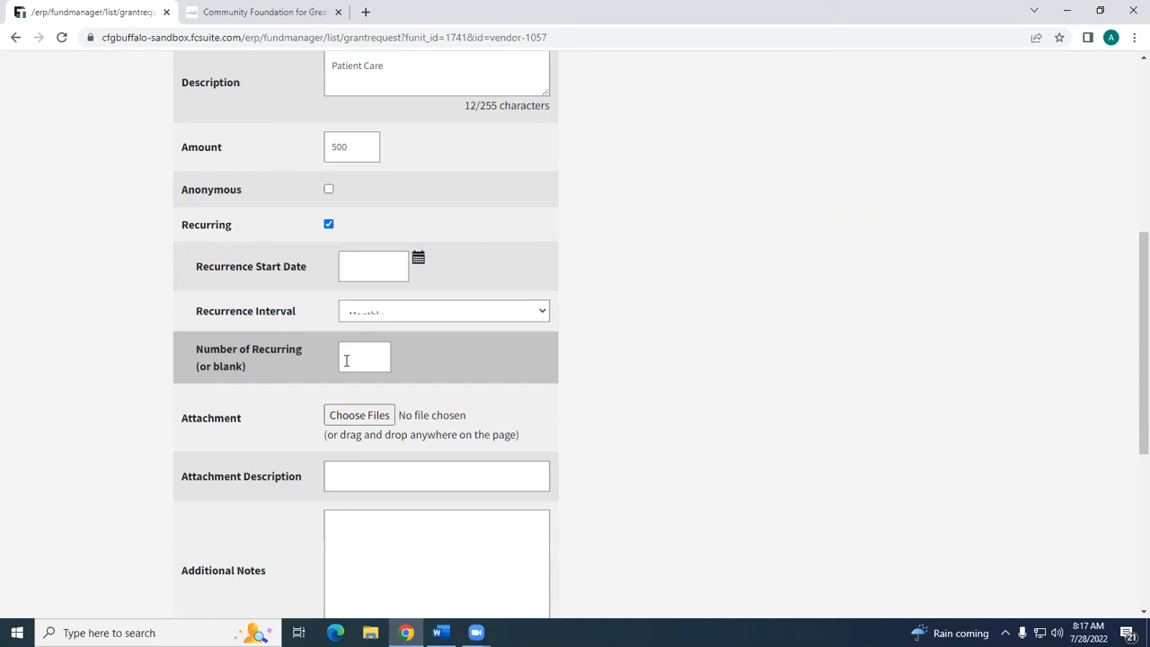
scroll(308, 267, down, 1)
click(328, 152)
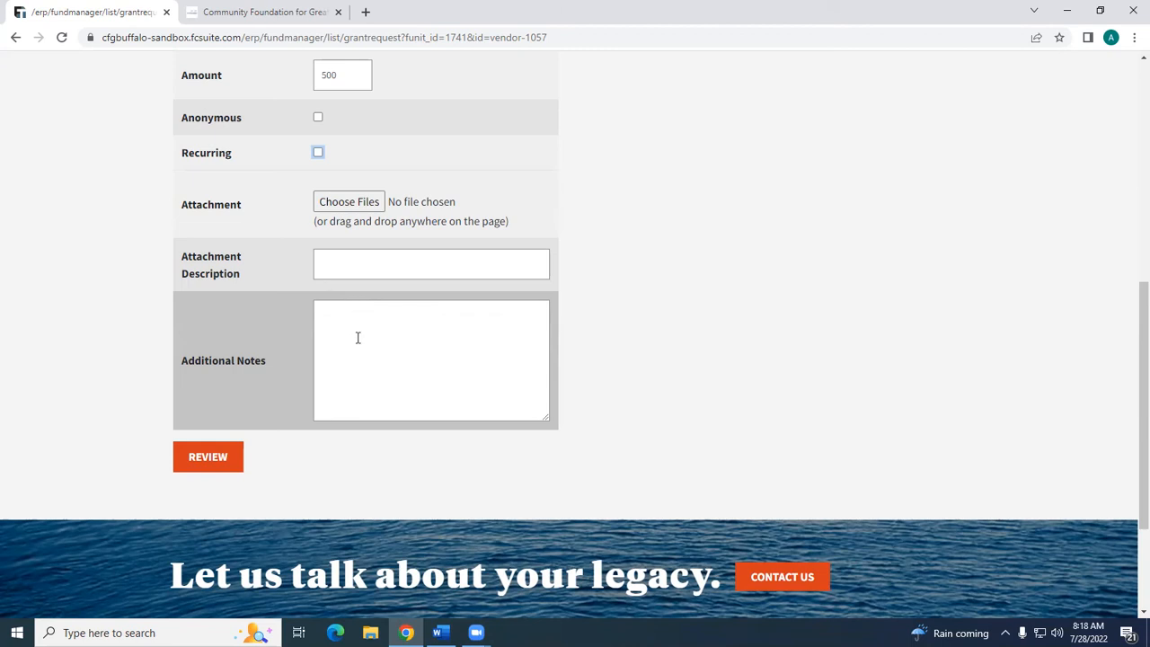
- Review the new grant request for Center for Hospice & Palliative Care and submit it
scroll(355, 336, up, 2)
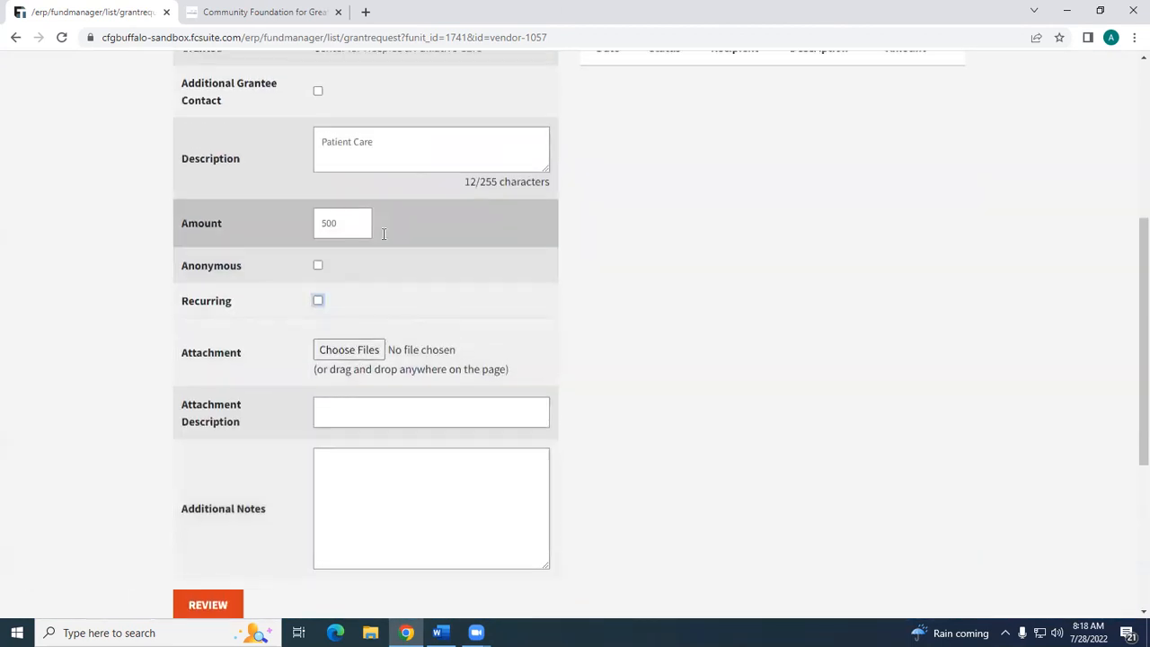
scroll(378, 258, up, 2)
scroll(378, 258, down, 3)
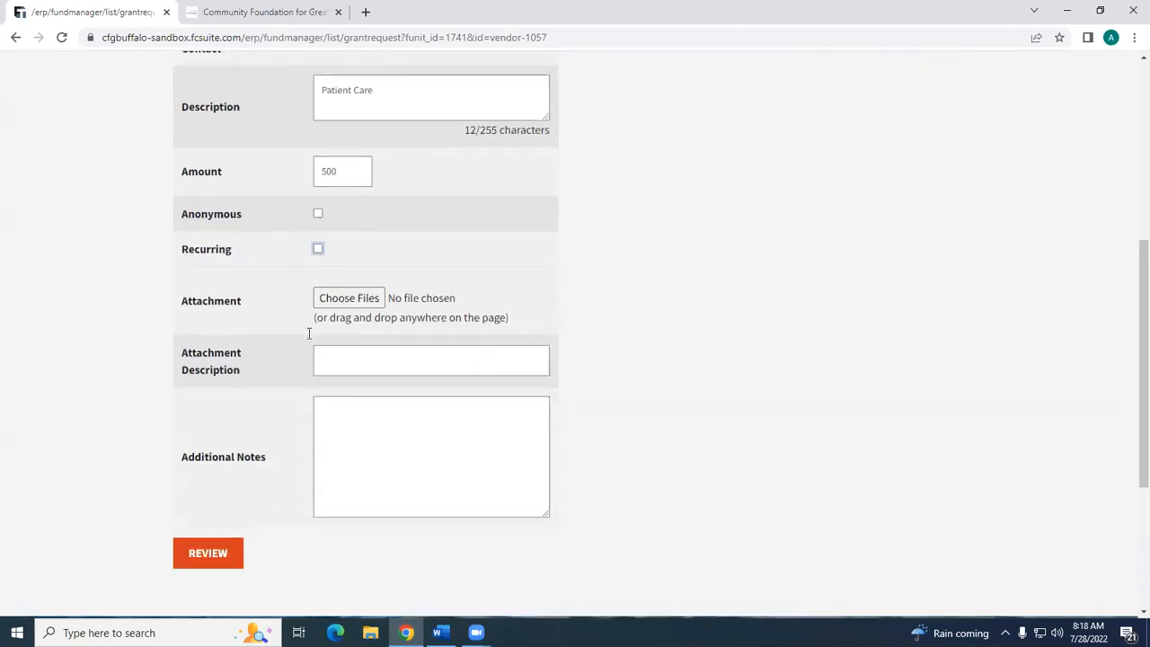
click(203, 532)
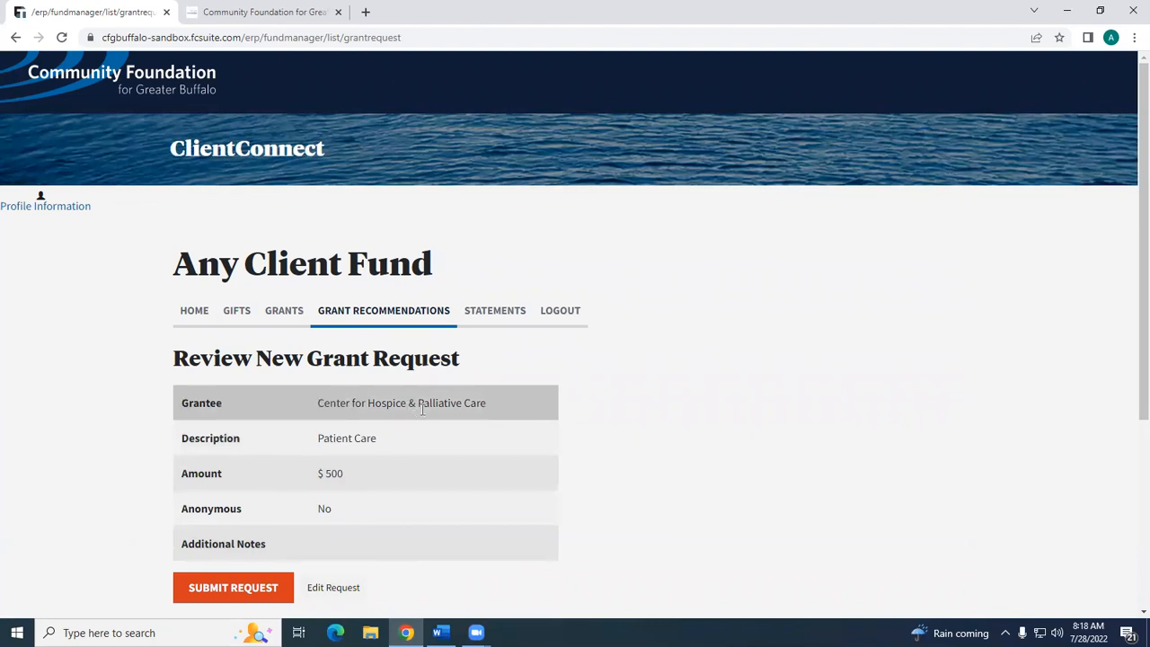
scroll(520, 437, down, 1)
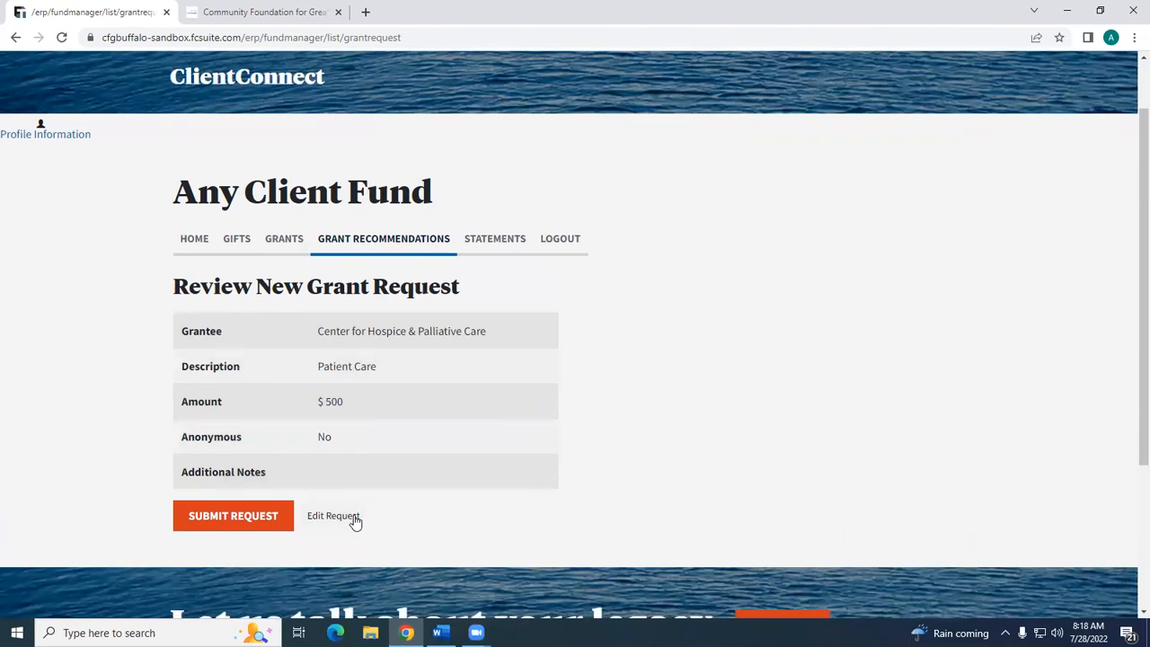
click(279, 524)
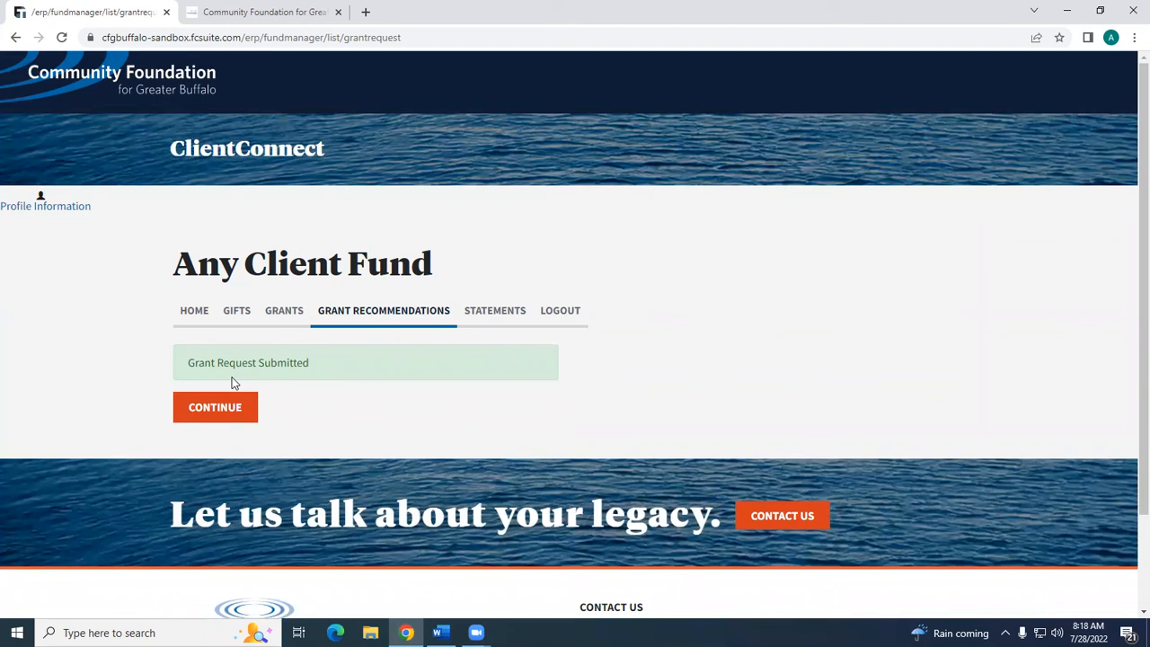
- Continue to the grant recommendations page and check the submitted request in the Grants list
click(230, 405)
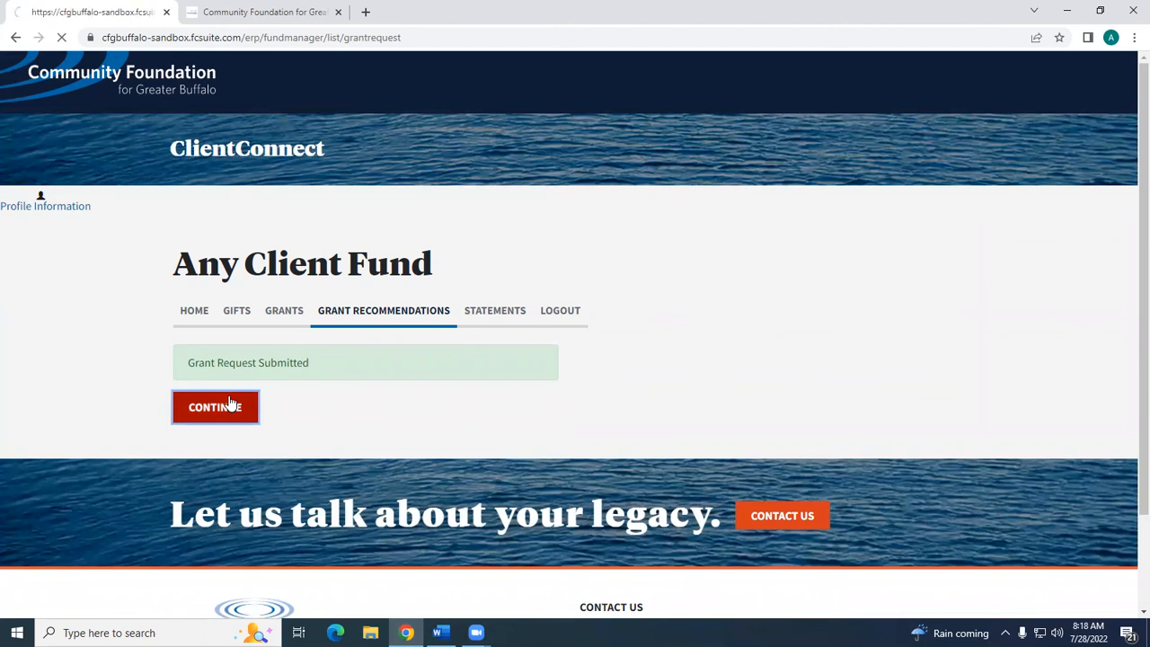
scroll(675, 359, down, 1)
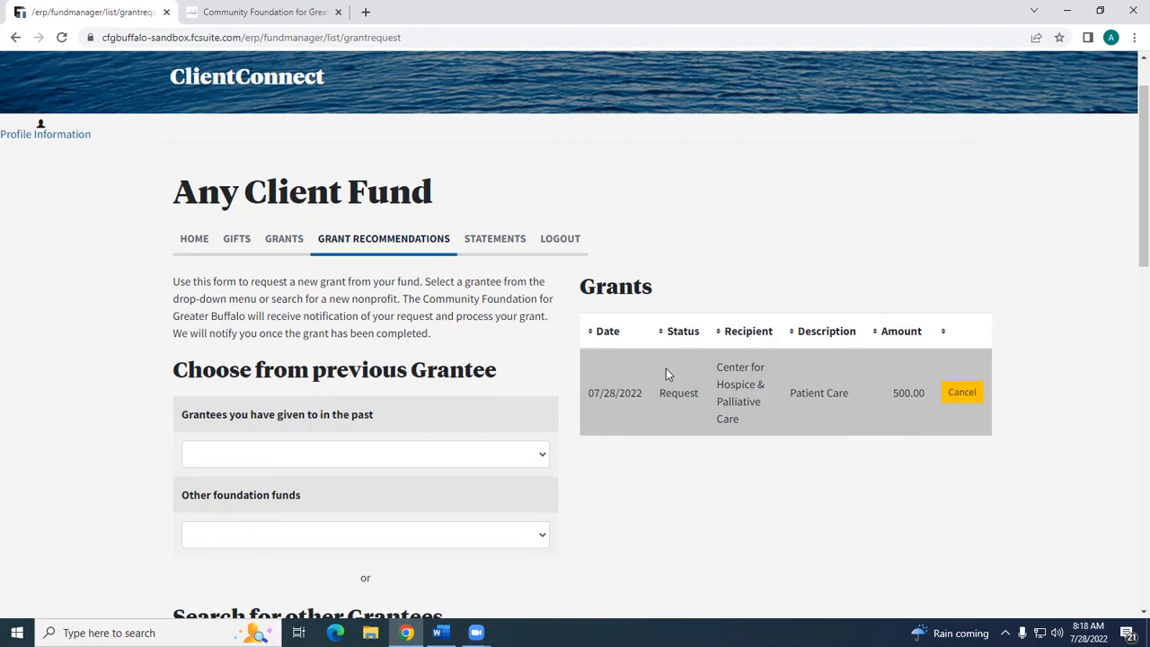
right_click(665, 368)
click(878, 253)
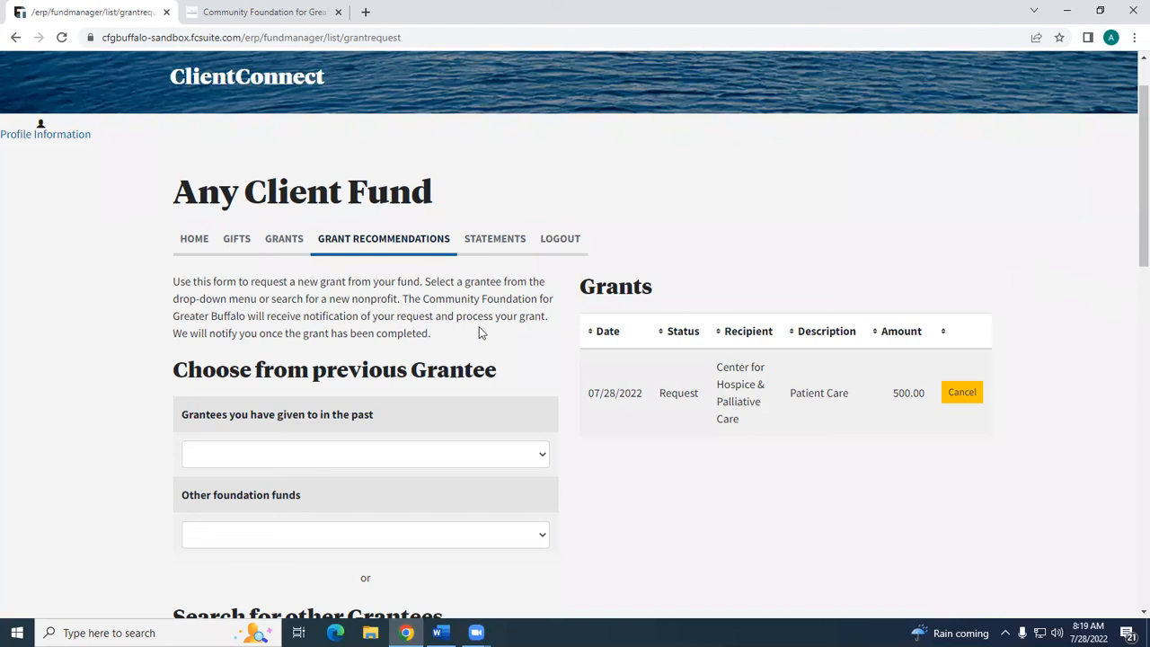
- View the fund's statements page and return to the fund's home page
click(474, 240)
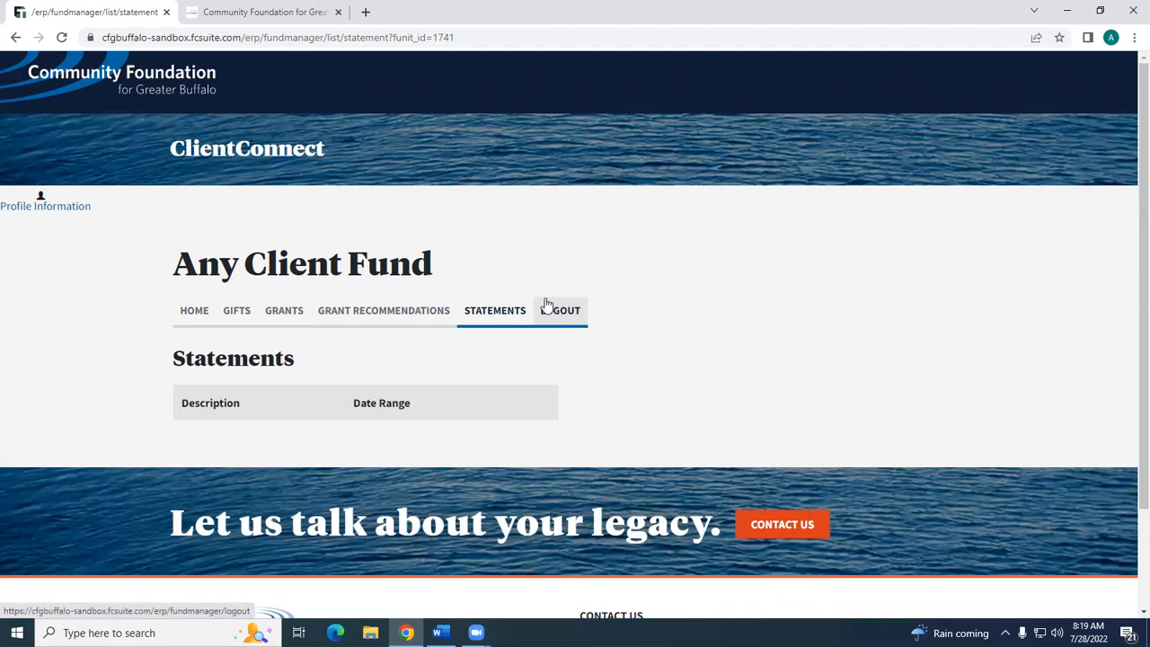
click(199, 320)
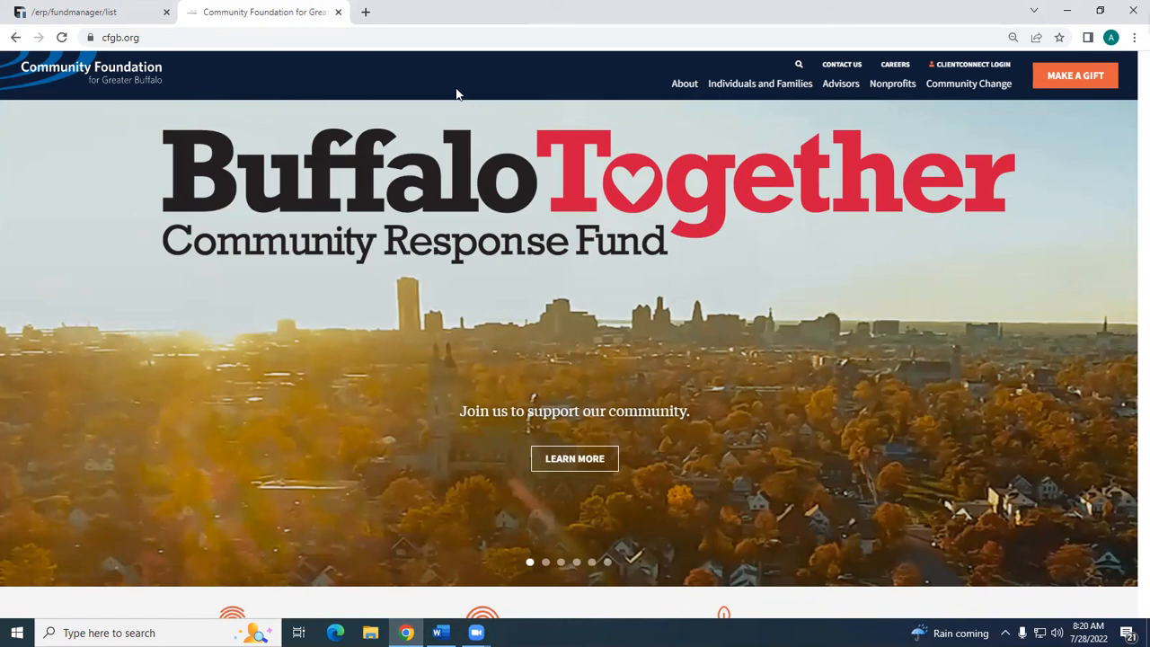
- Open the ClientConnect login page from the cfgb.org website and switch back to the website
click(1002, 67)
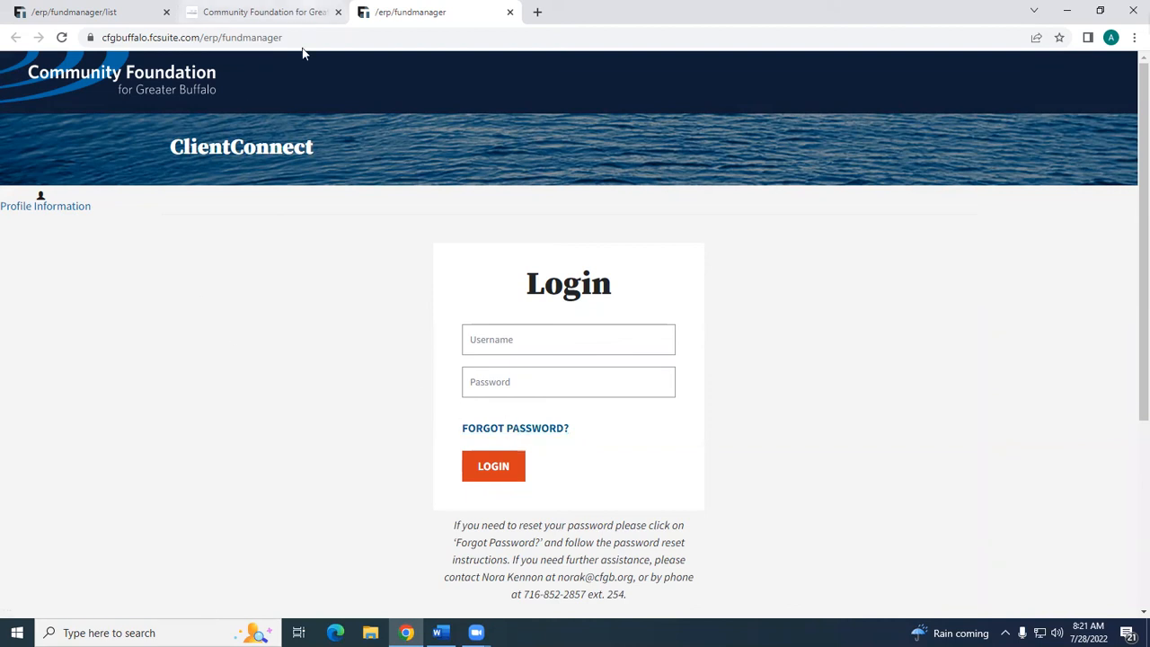
click(297, 15)
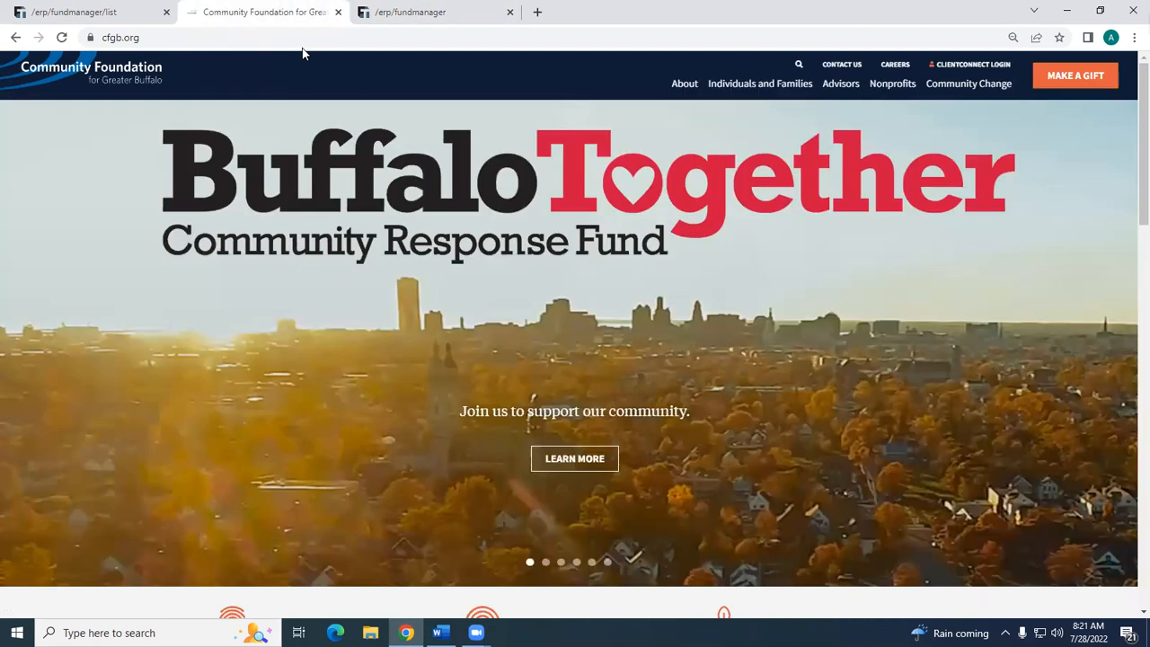